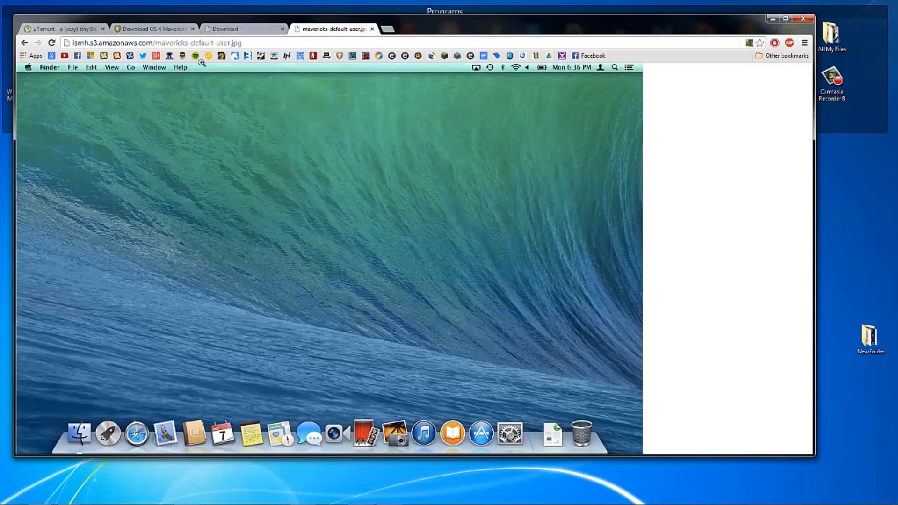
# Review the open µTorrent, OS X Mavericks 10.9 torrent and 7-Zip download pages
pyautogui.click(62, 27)
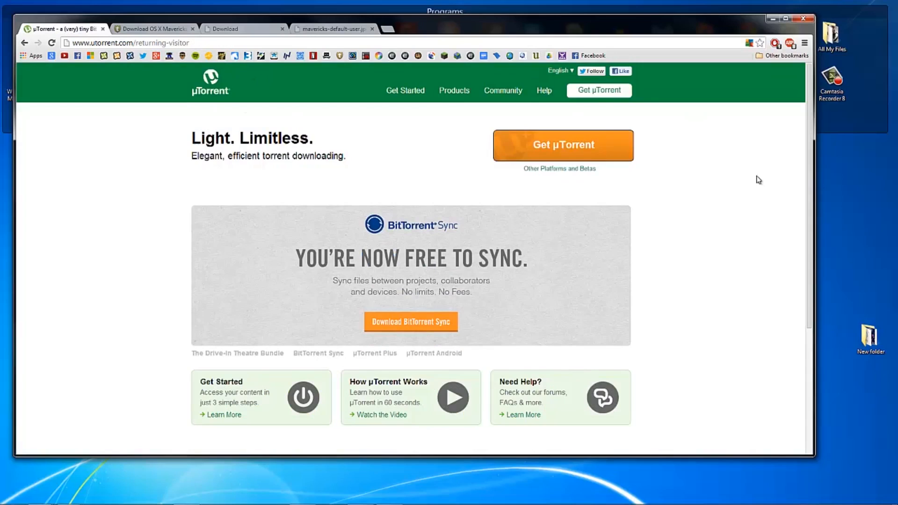
pyautogui.moveTo(246, 478)
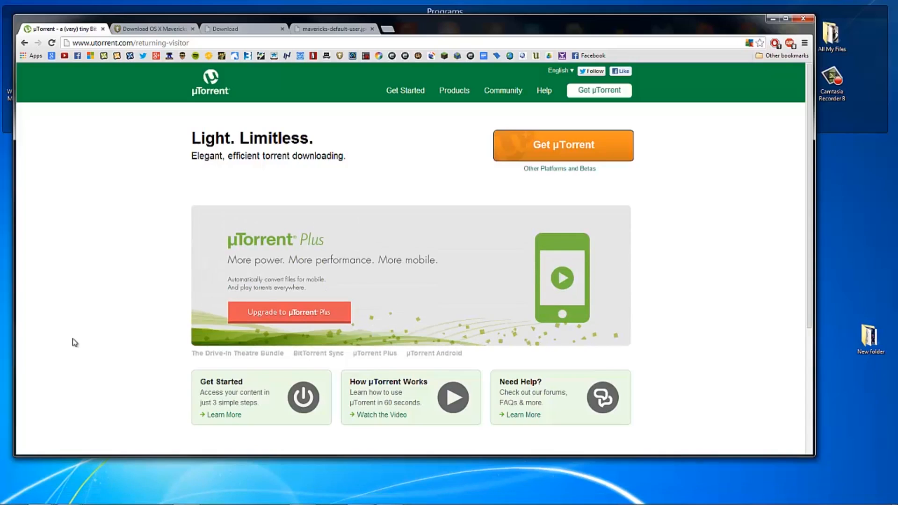
pyautogui.click(125, 29)
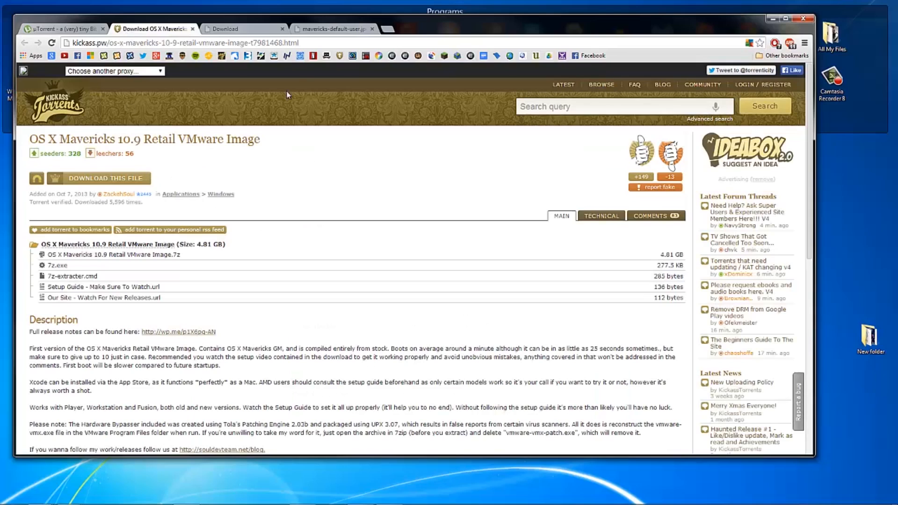
pyautogui.click(254, 32)
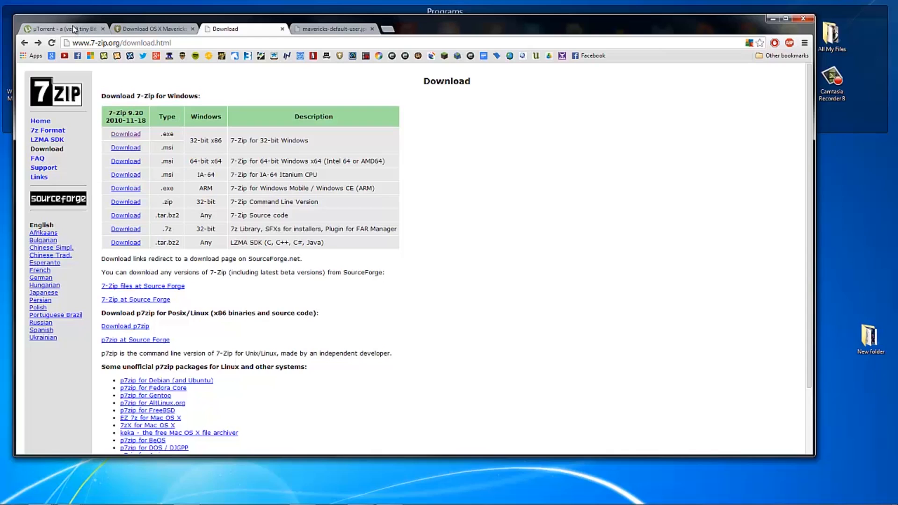
# Go back to the µTorrent site and download the free Windows version of µTorrent
pyautogui.click(74, 29)
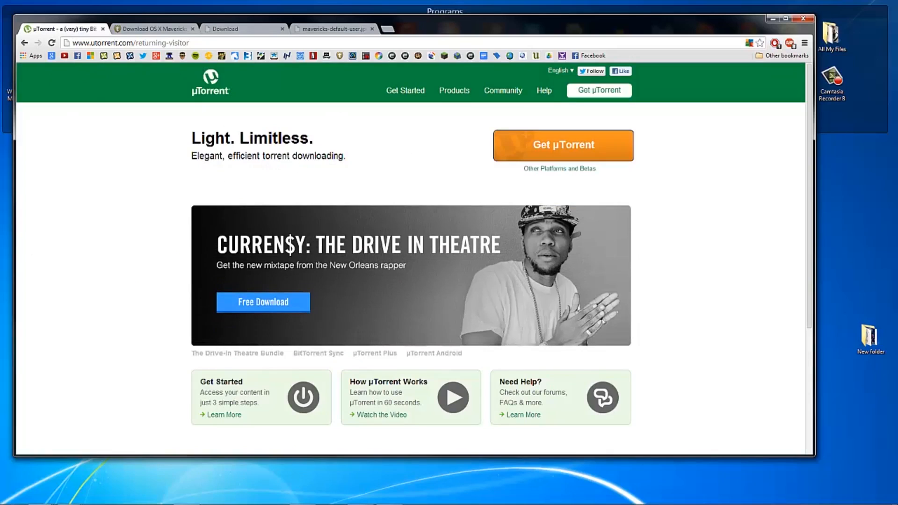
pyautogui.moveTo(190, 43); pyautogui.dragTo(134, 44)
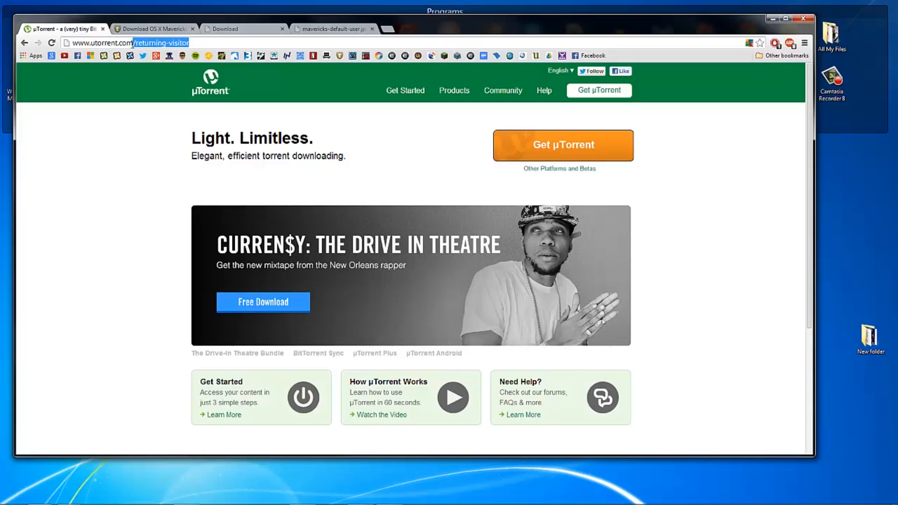
pyautogui.press('BackSpace')
pyautogui.press('Return')
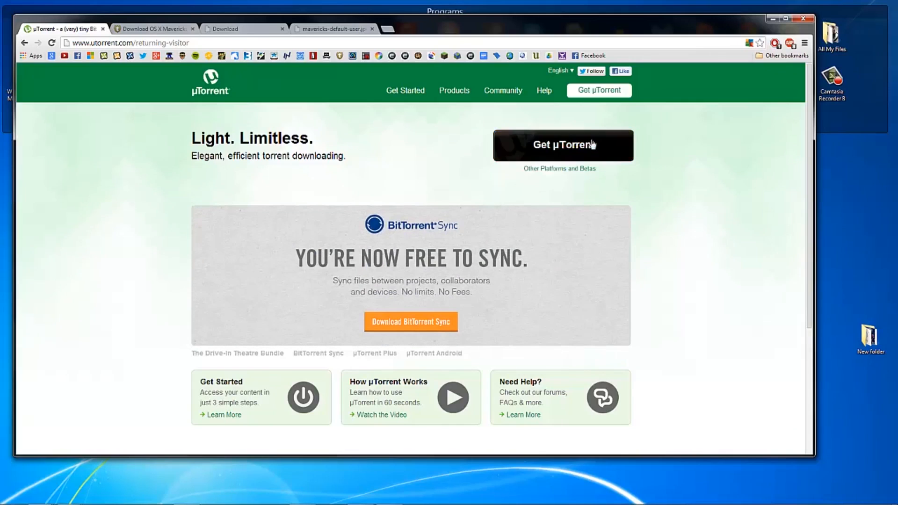
pyautogui.click(533, 141)
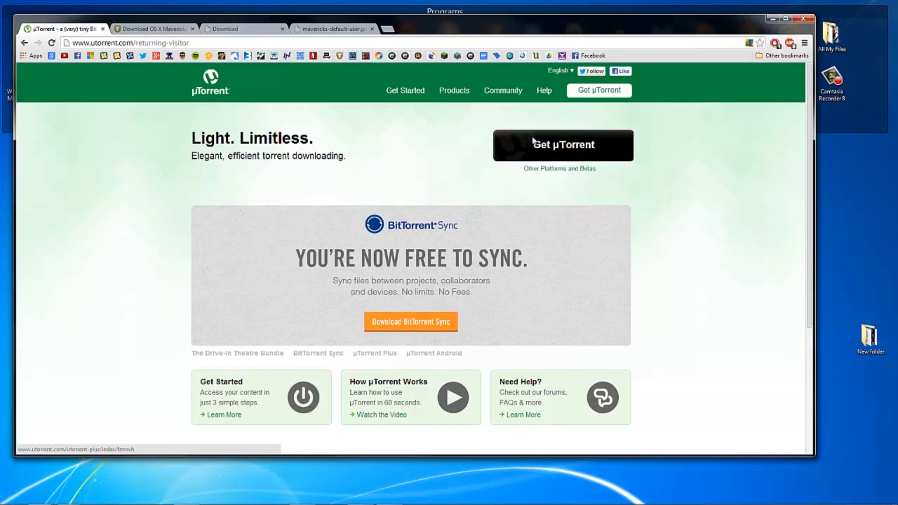
pyautogui.scroll(-2, 304, 271)
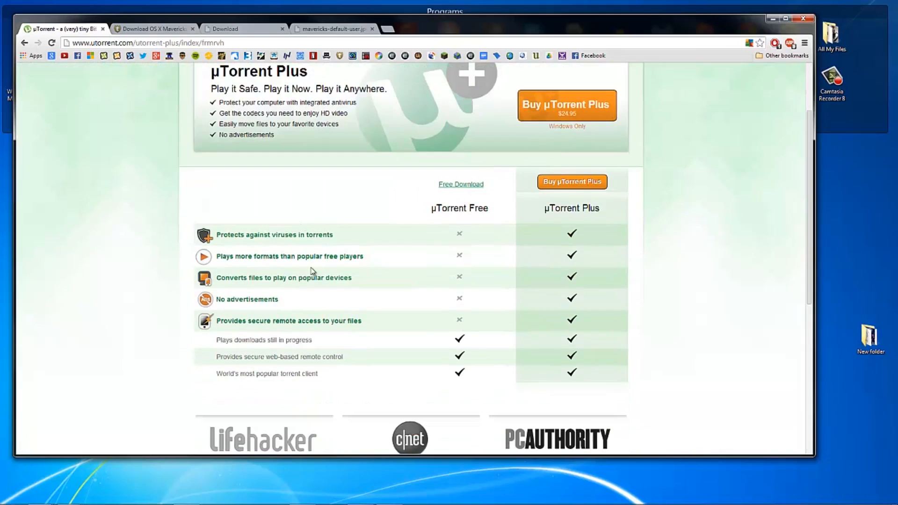
pyautogui.click(460, 185)
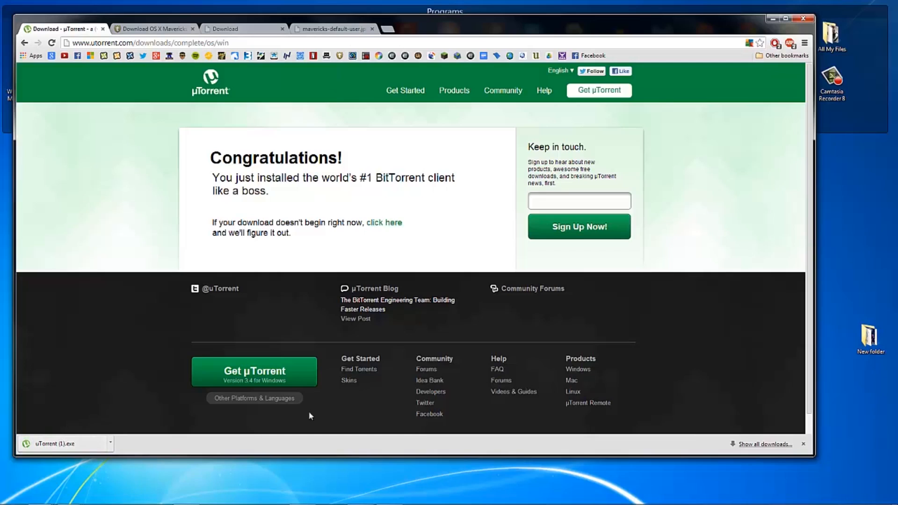
# Search the computer for "utor" and run the downloaded uTorrent.exe, accepting the security warning
pyautogui.press('super')
pyautogui.write('utor')
pyautogui.press('Up')
pyautogui.press('Up')
pyautogui.press('Up')
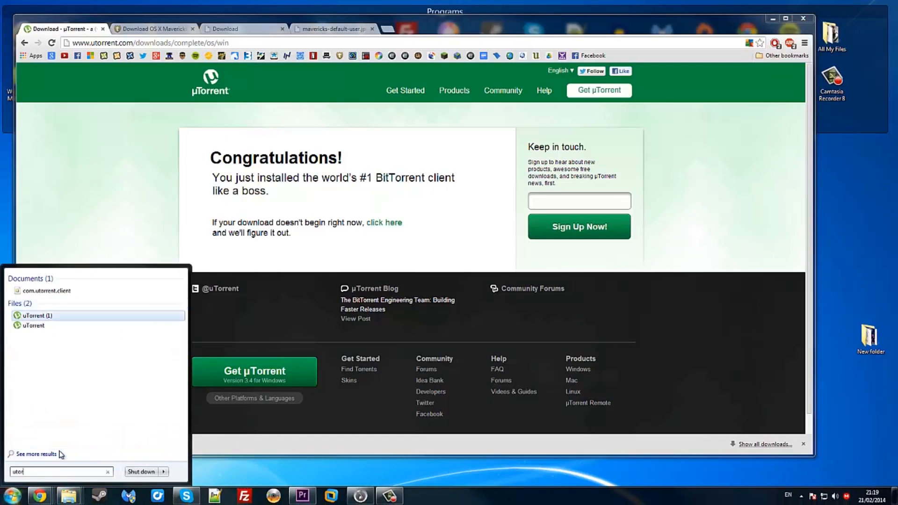
pyautogui.press('Down')
pyautogui.press('Down')
pyautogui.press('Return')
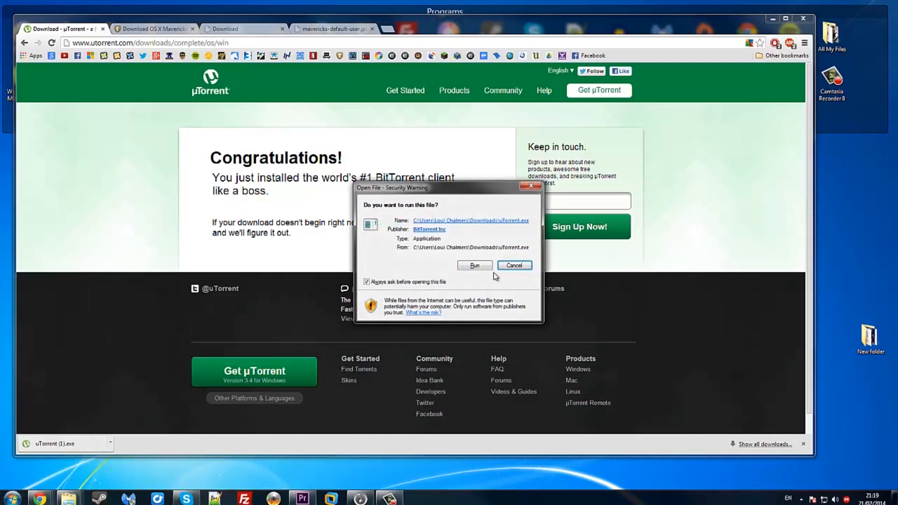
pyautogui.click(474, 266)
# Launch µTorrent from the desktop and enlarge its window so the whole torrent list fits
pyautogui.click(773, 18)
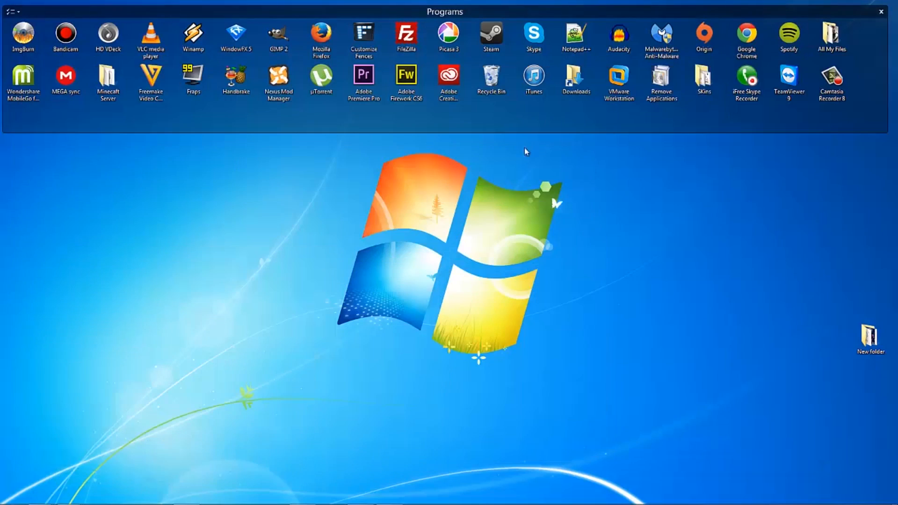
pyautogui.click(321, 77)
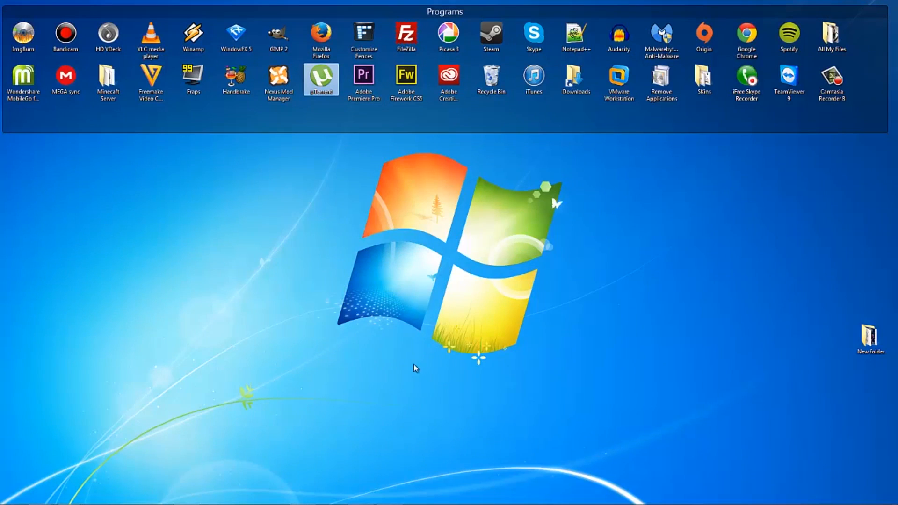
pyautogui.click(579, 134)
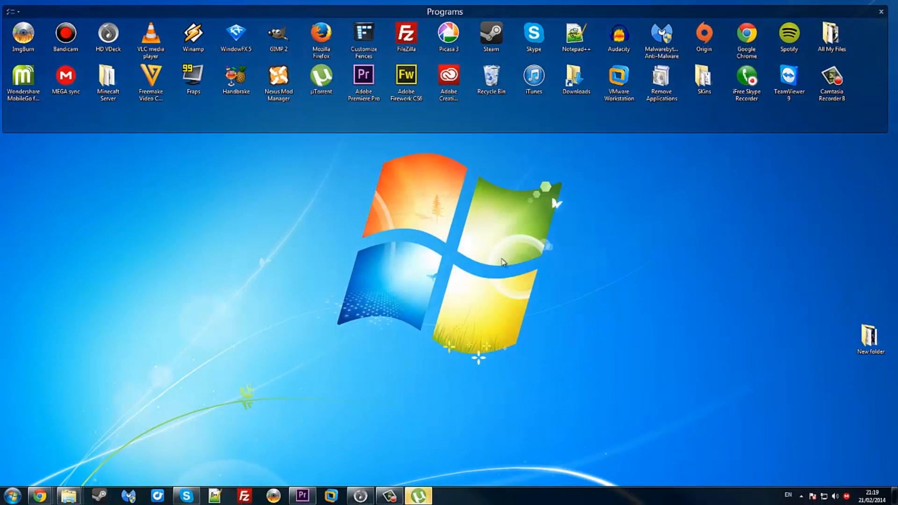
pyautogui.moveTo(557, 179); pyautogui.dragTo(287, 61)
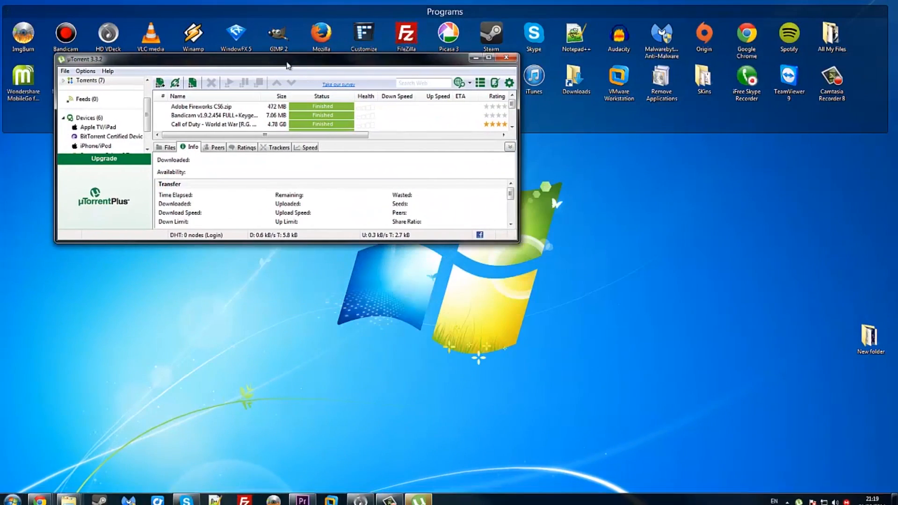
pyautogui.moveTo(518, 237); pyautogui.dragTo(780, 395)
pyautogui.moveTo(308, 233); pyautogui.dragTo(433, 159)
pyautogui.moveTo(468, 215); pyautogui.dragTo(322, 42)
pyautogui.click(286, 175)
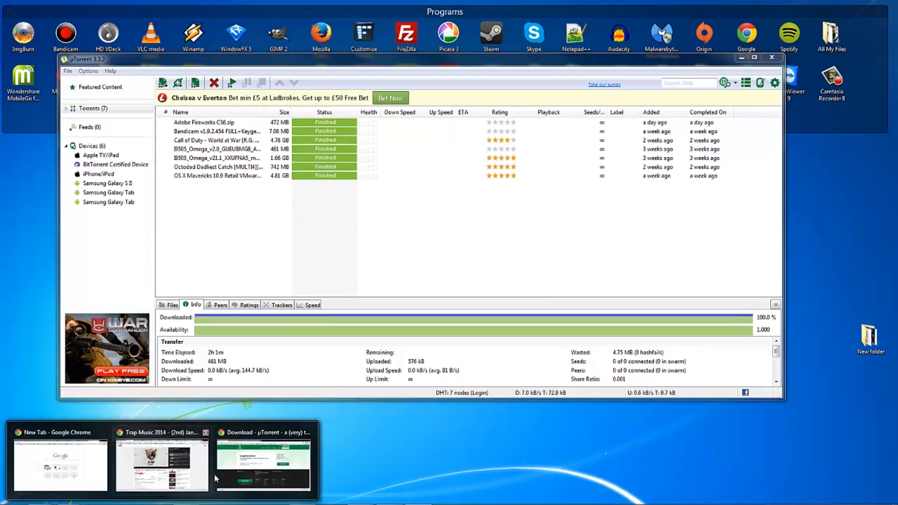
# Download the OS X Mavericks 10.9 Retail VMware Image torrent file from its KickassTorrents page and close that page
pyautogui.click(263, 463)
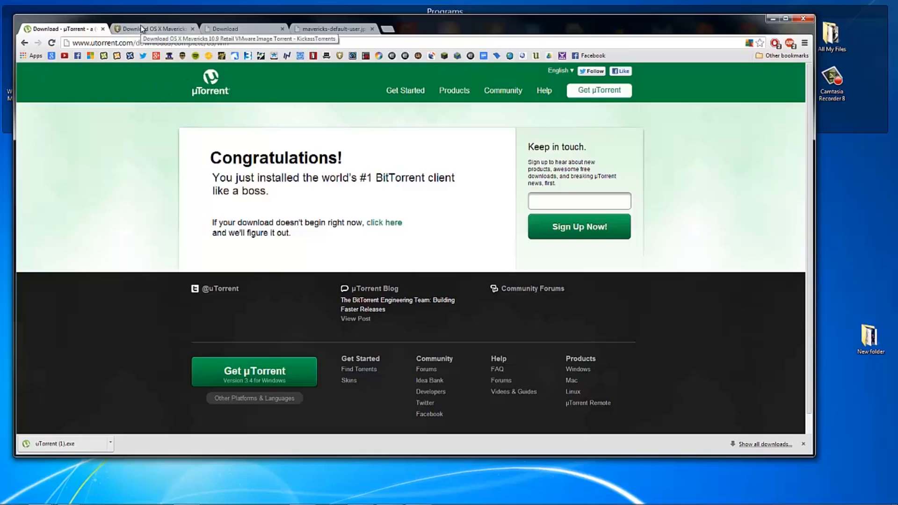
pyautogui.click(142, 29)
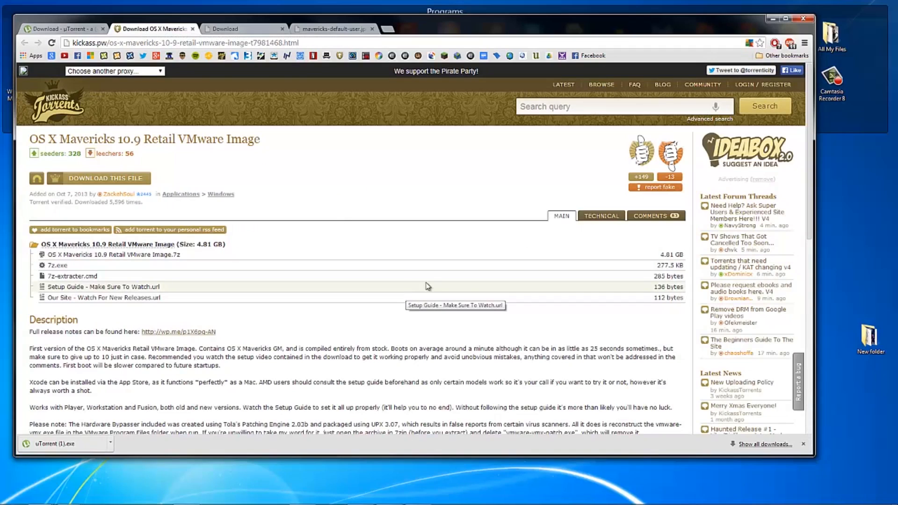
pyautogui.doubleClick(300, 333)
pyautogui.click(261, 373)
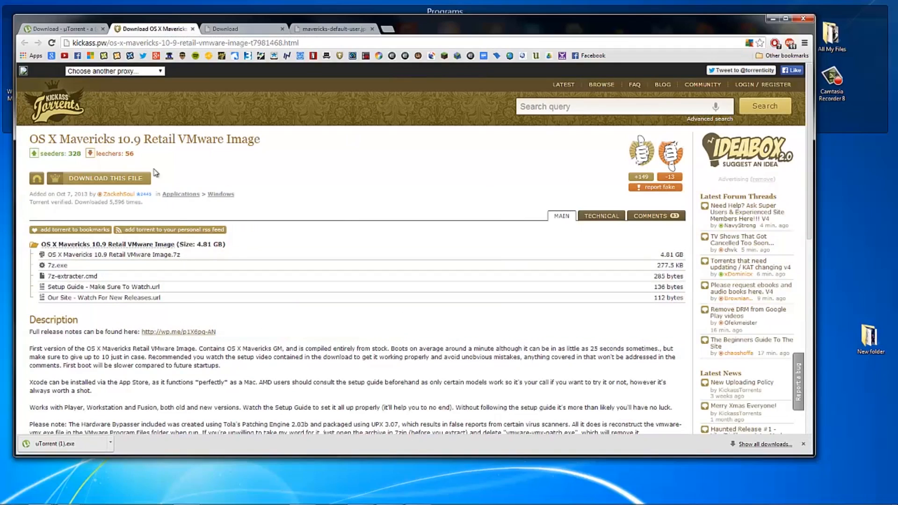
pyautogui.click(130, 180)
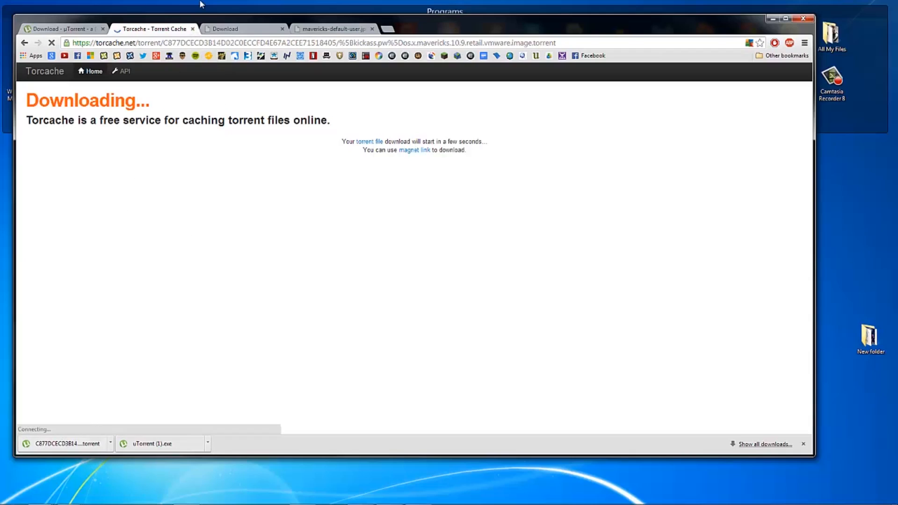
pyautogui.click(193, 29)
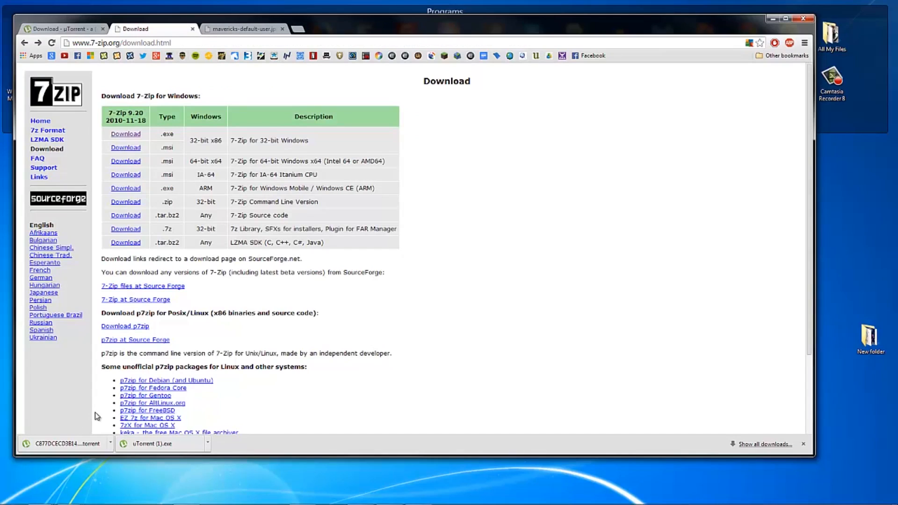
# Open the downloaded Mavericks torrent file in µTorrent and dismiss the question about loading its trackers
pyautogui.click(52, 446)
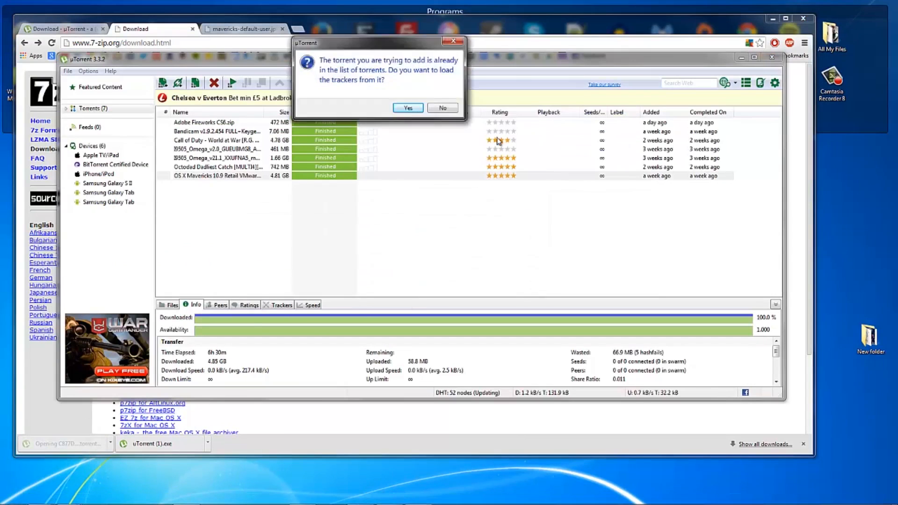
pyautogui.moveTo(395, 59); pyautogui.dragTo(428, 142)
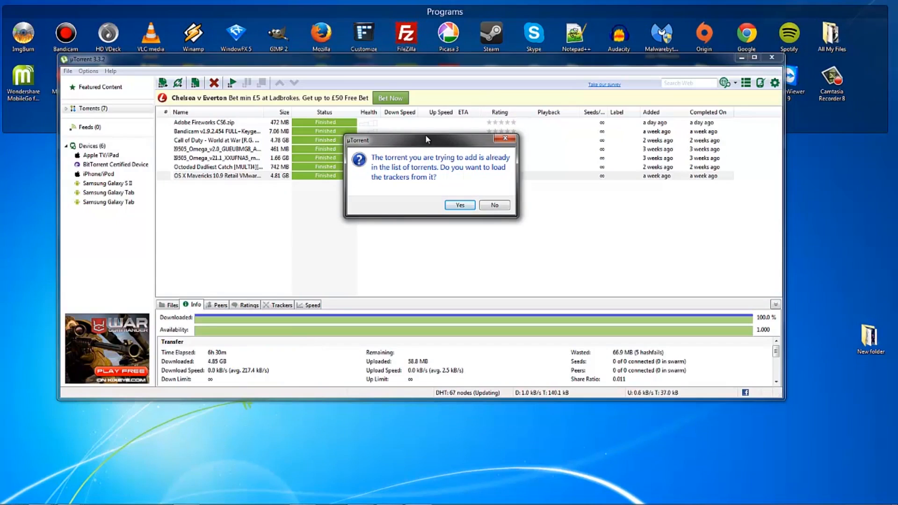
pyautogui.click(507, 139)
# Examine the file list and transfer information of the OS X Mavericks 10.9 torrent in µTorrent
pyautogui.click(307, 173)
pyautogui.moveTo(254, 201); pyautogui.dragTo(290, 179)
pyautogui.click(263, 199)
pyautogui.click(275, 178)
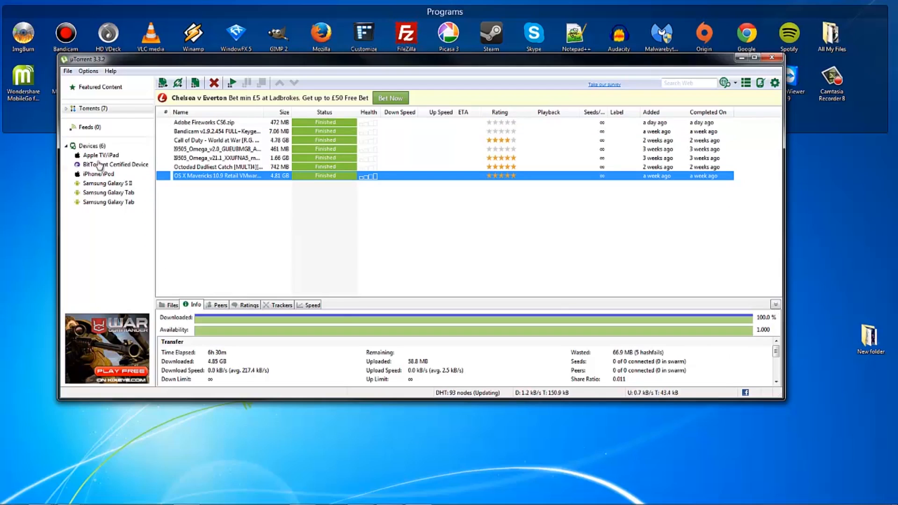
pyautogui.click(171, 305)
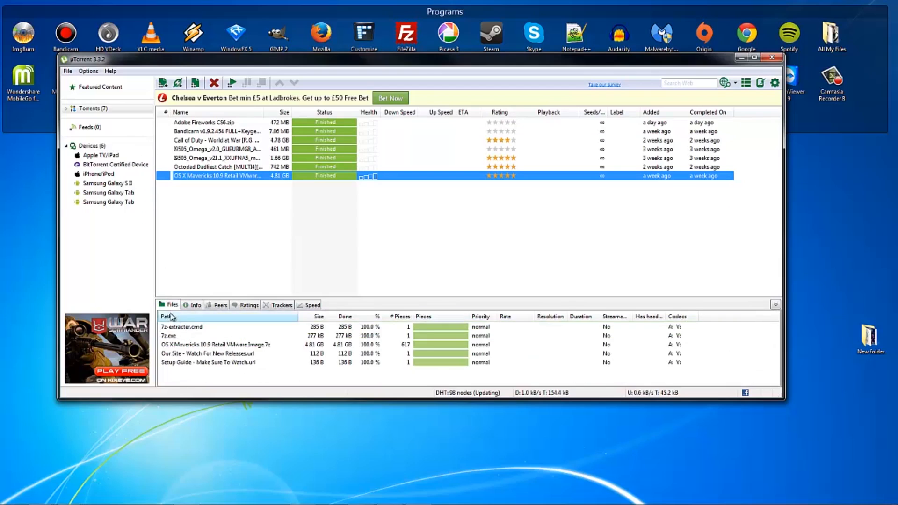
pyautogui.click(313, 242)
pyautogui.click(184, 305)
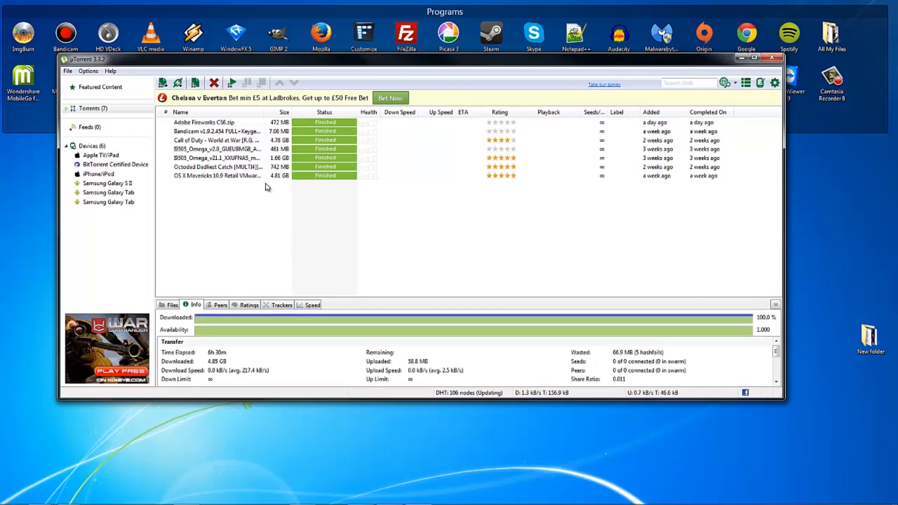
pyautogui.moveTo(305, 189); pyautogui.dragTo(381, 60)
pyautogui.click(344, 197)
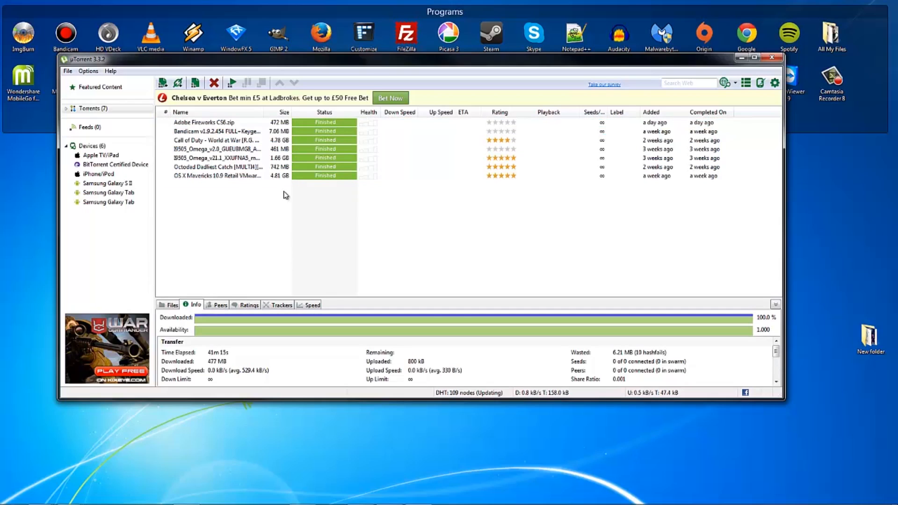
pyautogui.moveTo(289, 196); pyautogui.dragTo(337, 134)
pyautogui.click(380, 217)
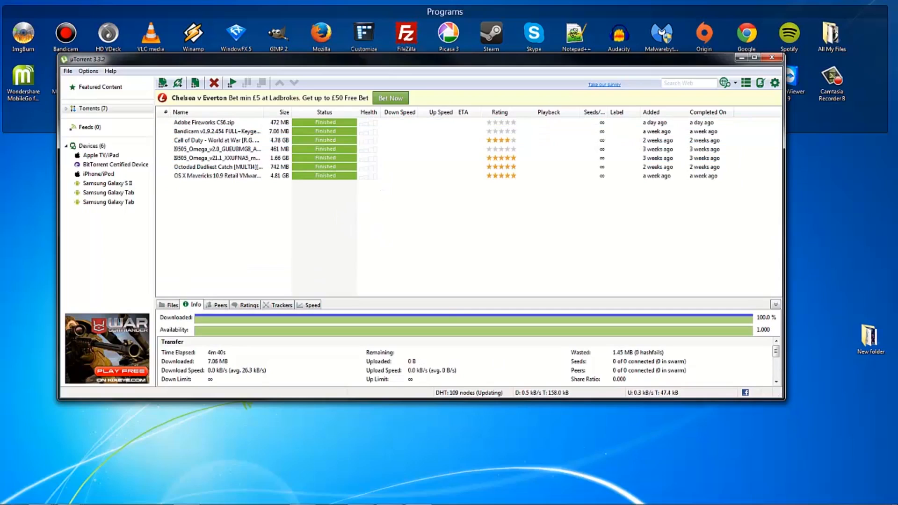
# Start the OS X Mavericks 10.9 Retail VMware Image torrent
pyautogui.click(216, 177)
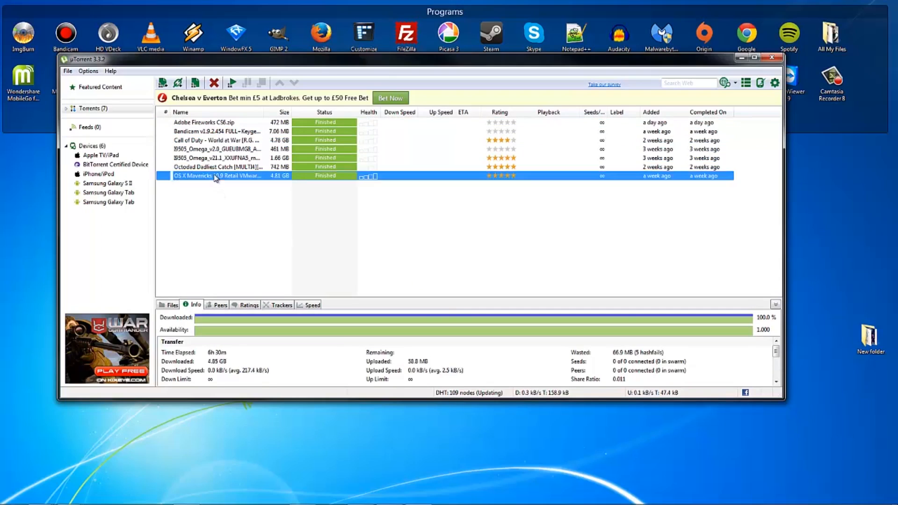
pyautogui.click(232, 83)
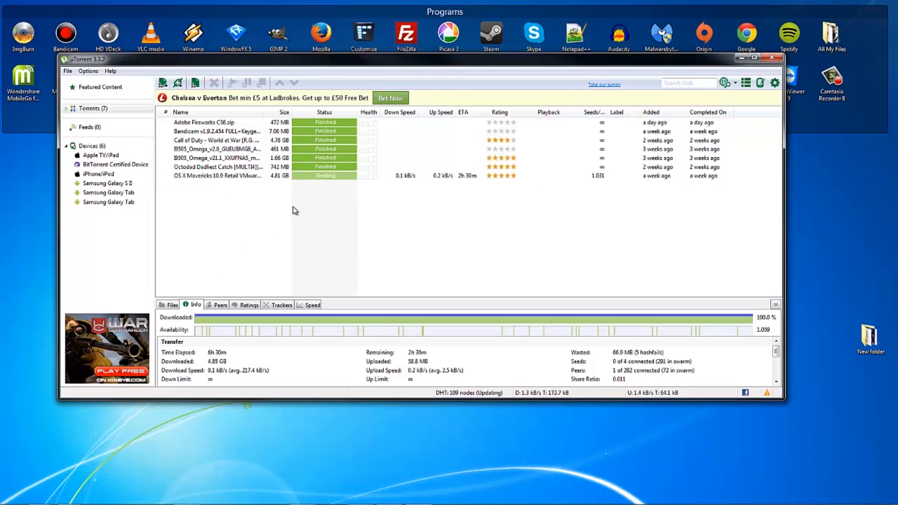
# Try to open the OS X Mavericks torrent's content, dismiss the Plus upgrade warning and stop the torrent
pyautogui.click(298, 178)
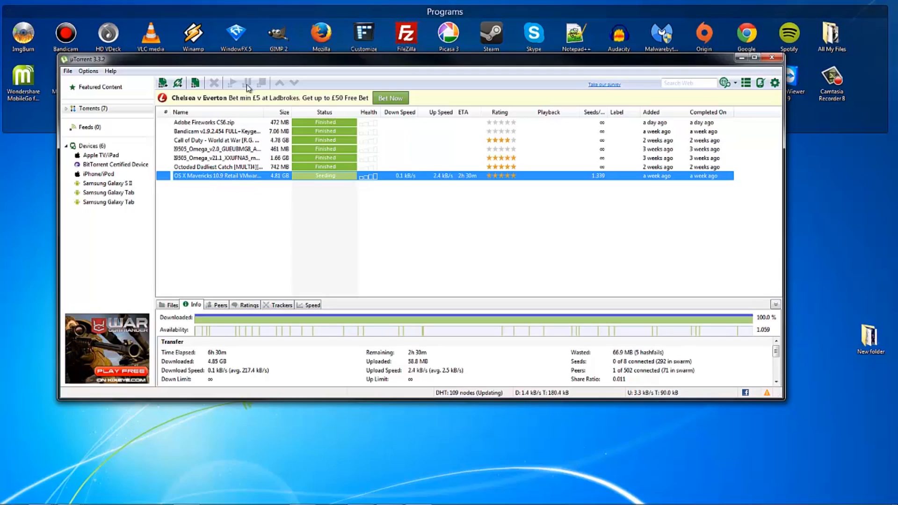
pyautogui.doubleClick(241, 176)
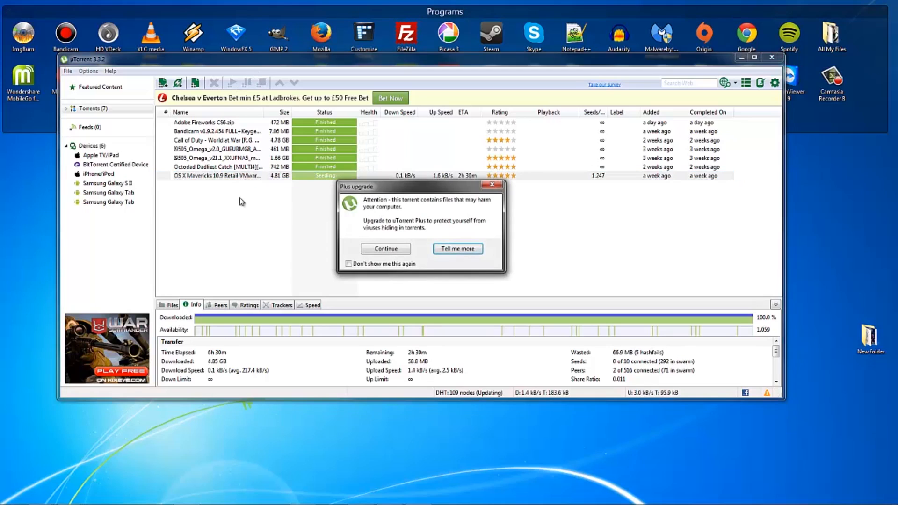
pyautogui.click(492, 184)
pyautogui.click(763, 16)
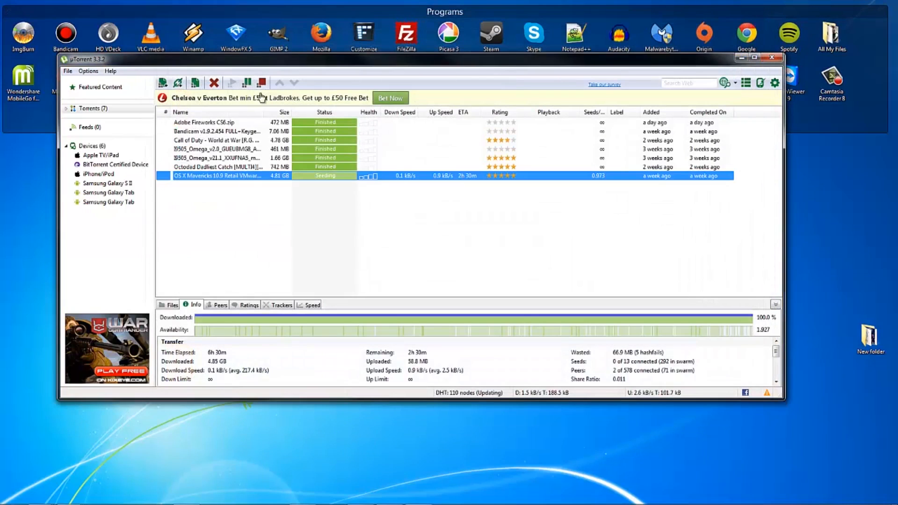
pyautogui.click(261, 83)
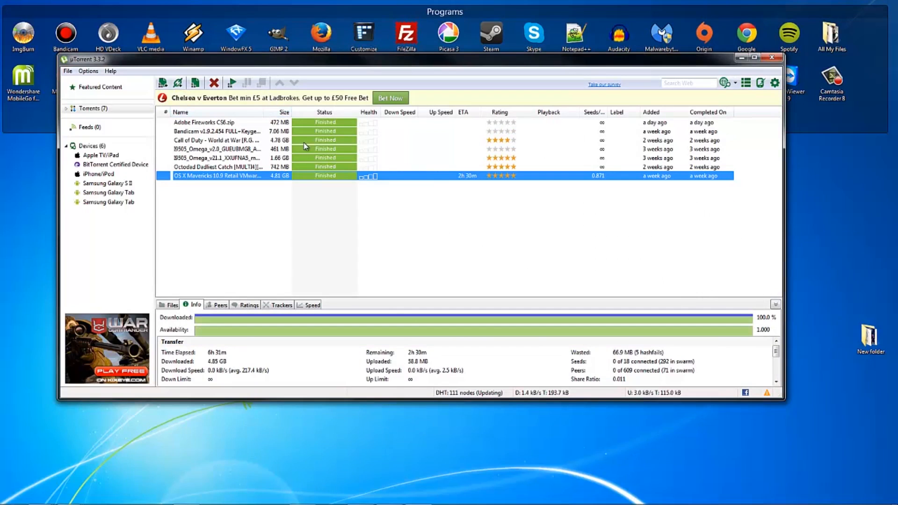
# Switch to Chrome, view the 7-Zip download page and the Mavericks desktop picture, and return to µTorrent
pyautogui.click(40, 496)
pyautogui.click(263, 449)
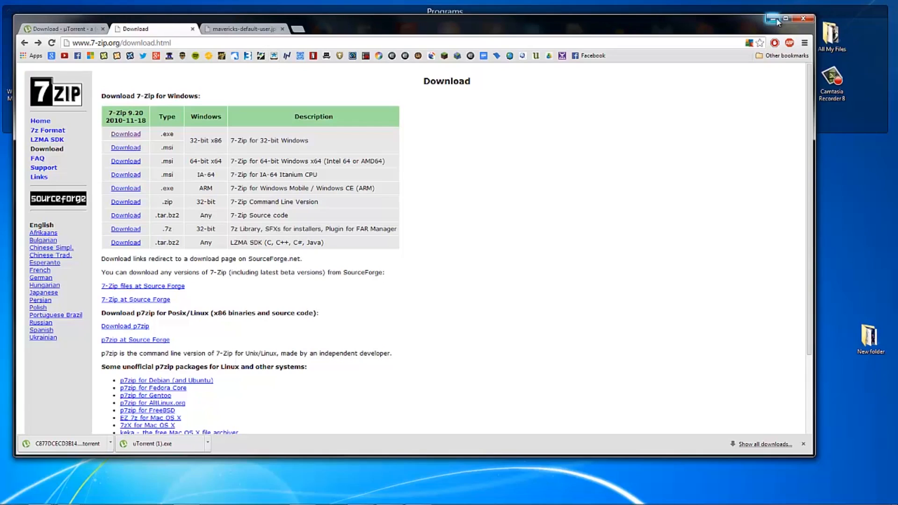
pyautogui.click(238, 30)
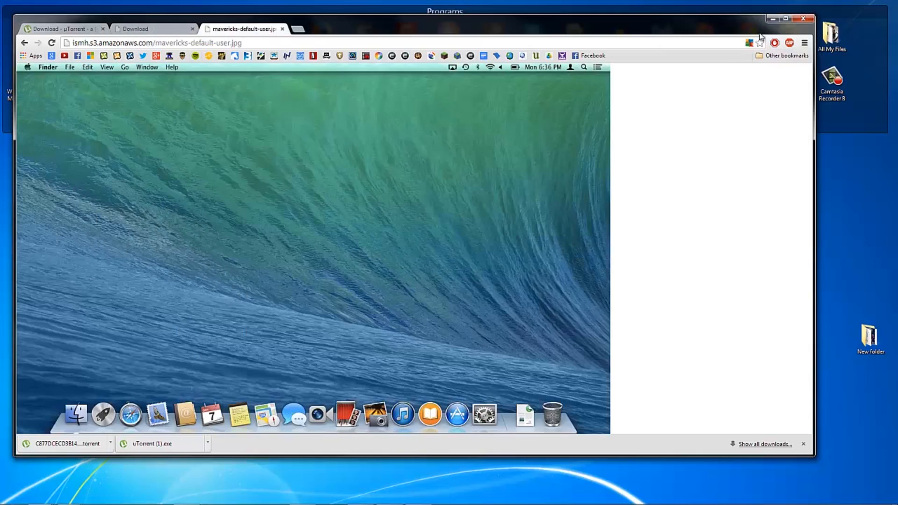
pyautogui.click(772, 20)
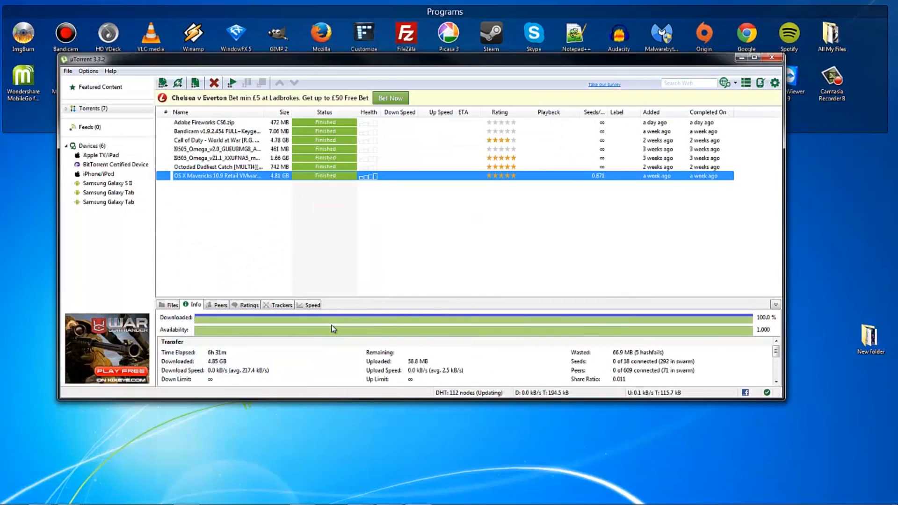
# Open the finished OS X Mavericks 10.9 torrent's download folder, getting past the Plus upgrade warning
pyautogui.click(275, 198)
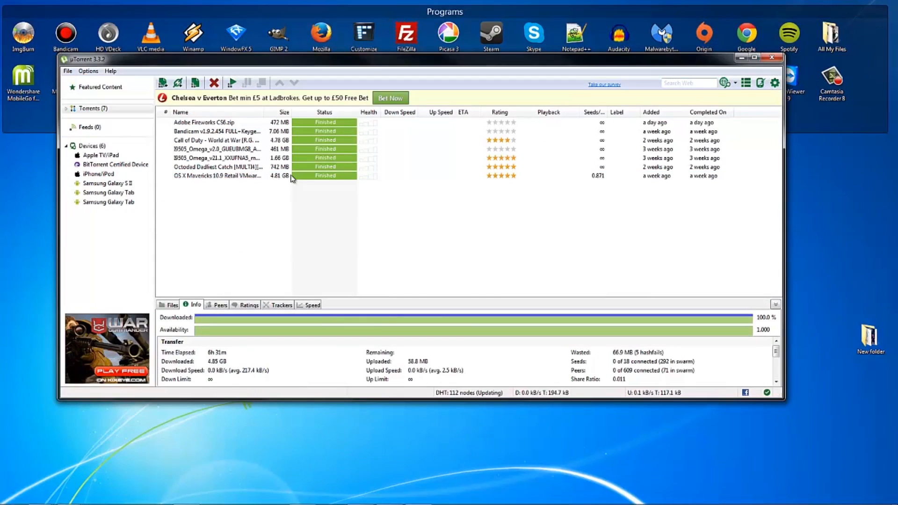
pyautogui.doubleClick(291, 177)
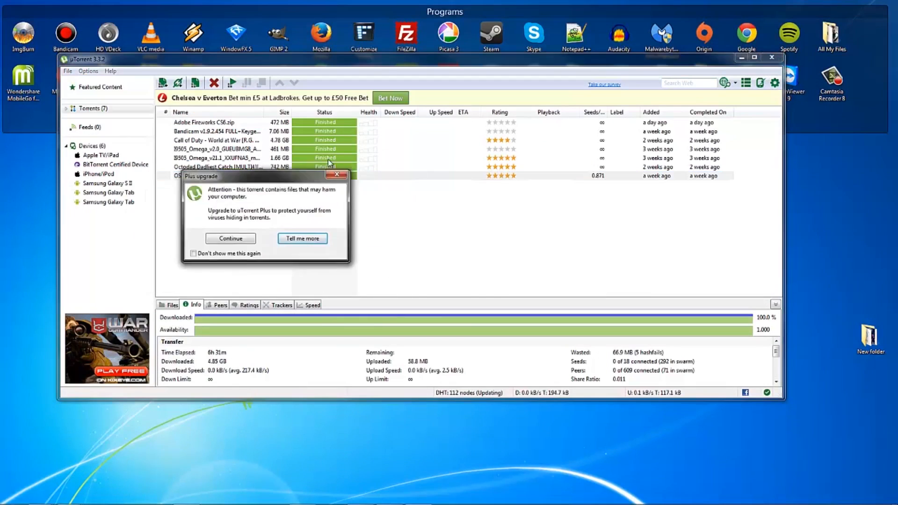
pyautogui.click(302, 236)
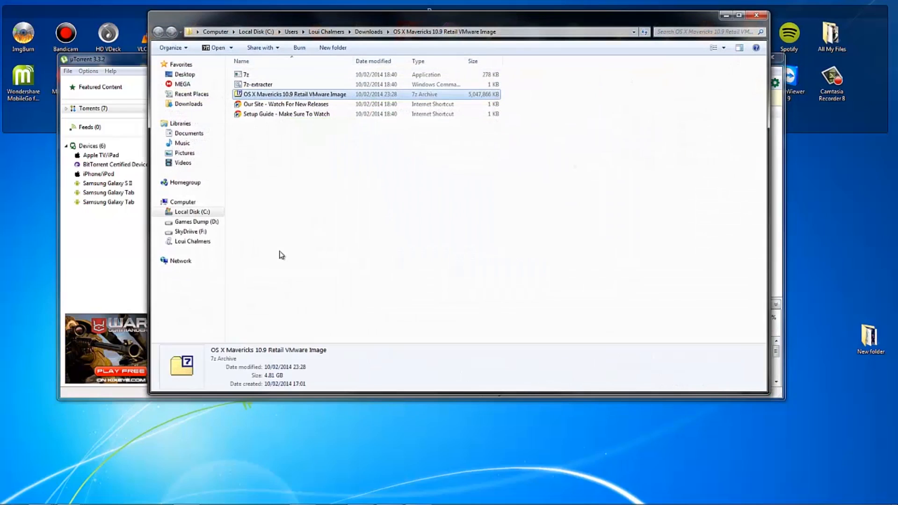
pyautogui.click(287, 266)
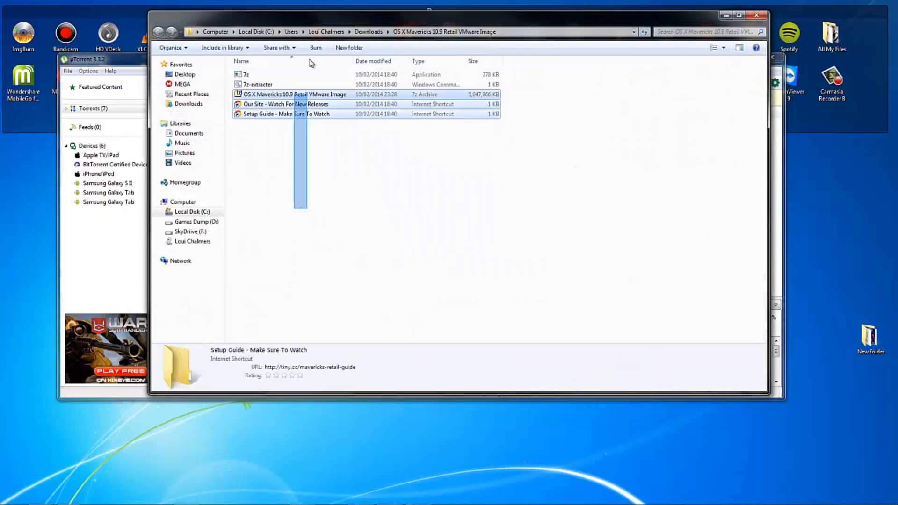
pyautogui.moveTo(422, 147); pyautogui.dragTo(239, 176)
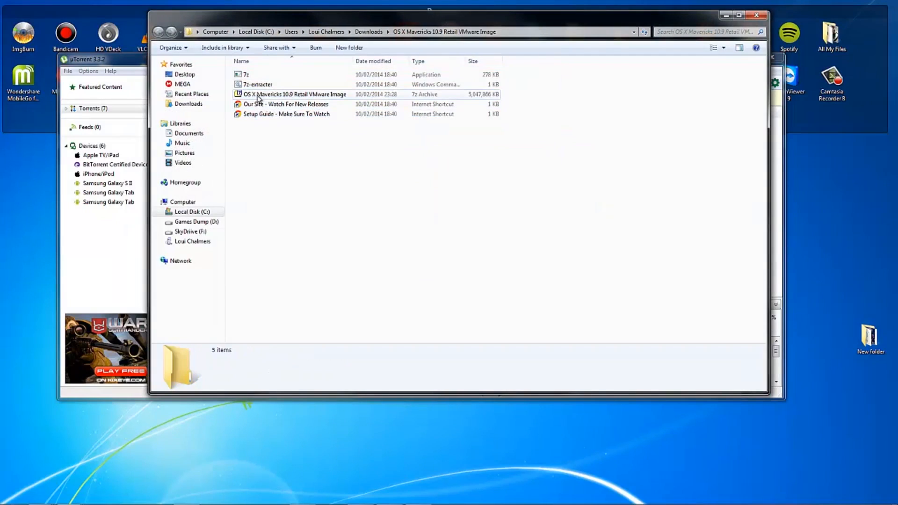
# Open the OS X Mavericks 10.9 Retail VMware Image archive in 7-Zip and clear away the download folder and µTorrent windows
pyautogui.click(240, 95)
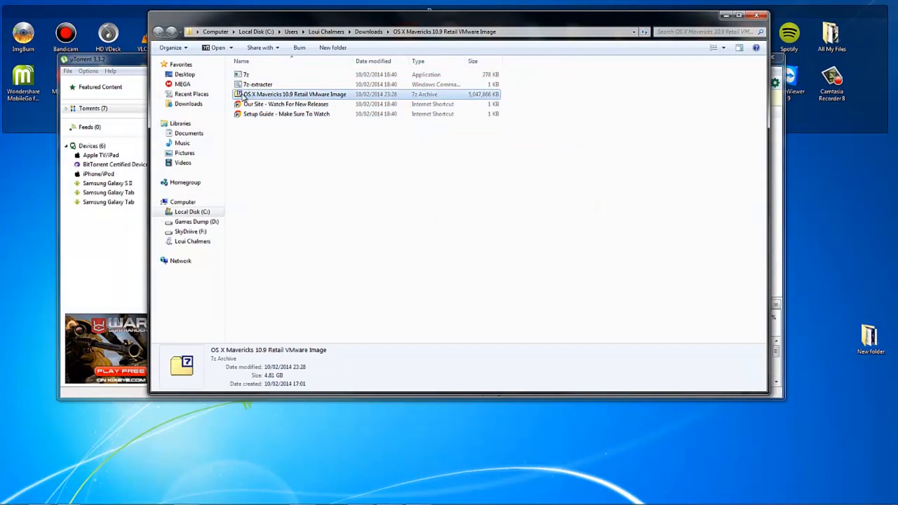
pyautogui.doubleClick(248, 94)
pyautogui.click(755, 16)
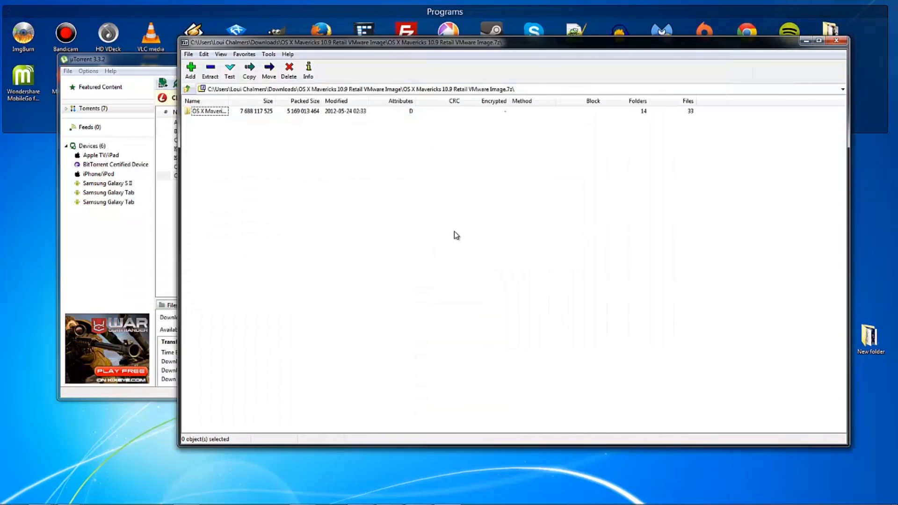
pyautogui.moveTo(330, 46)
pyautogui.mouseDown()
pyautogui.moveTo(125, 161)
pyautogui.moveTo(369, 50)
pyautogui.moveTo(345, 51)
pyautogui.mouseUp()
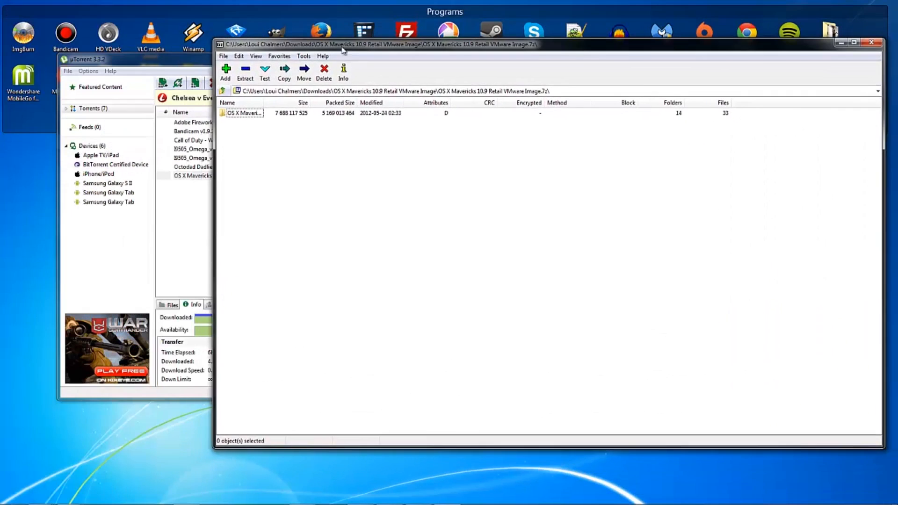
pyautogui.click(144, 74)
pyautogui.click(755, 54)
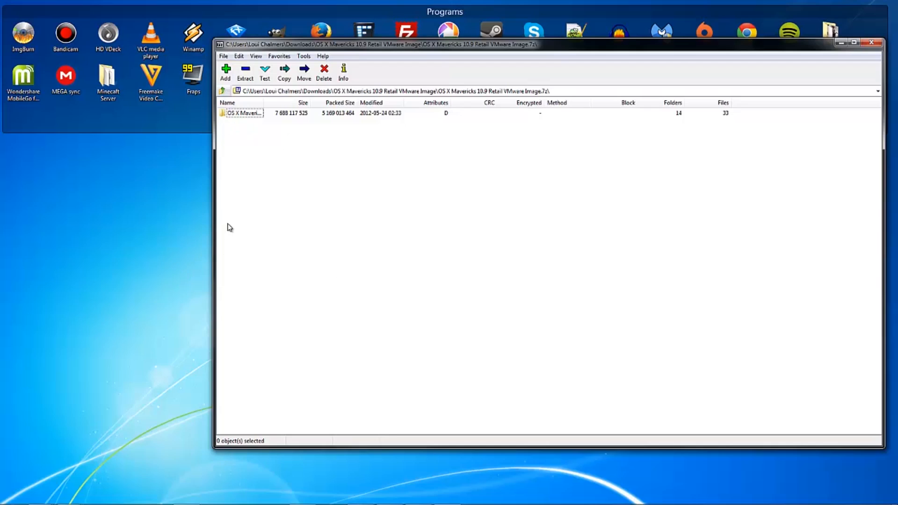
# Look at the subfolders inside the archive's Mavericks folder and return to the archive's top level
pyautogui.doubleClick(233, 114)
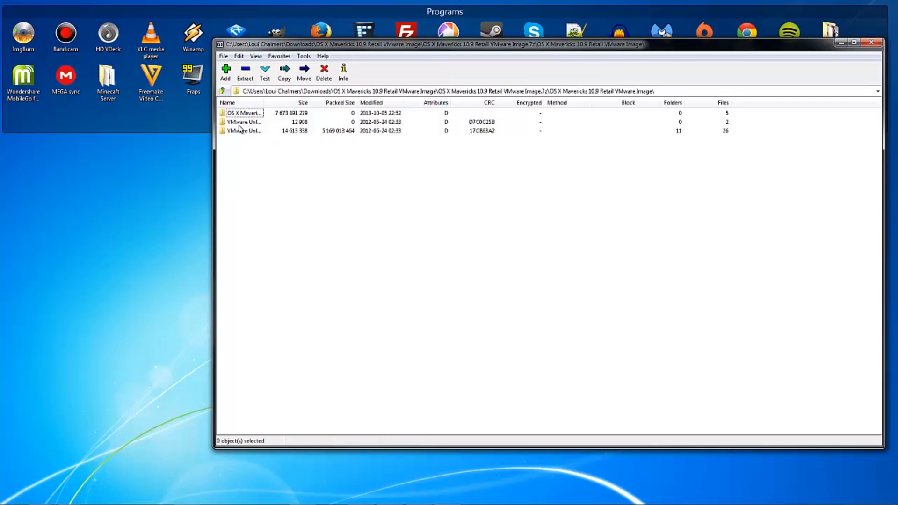
pyautogui.click(223, 91)
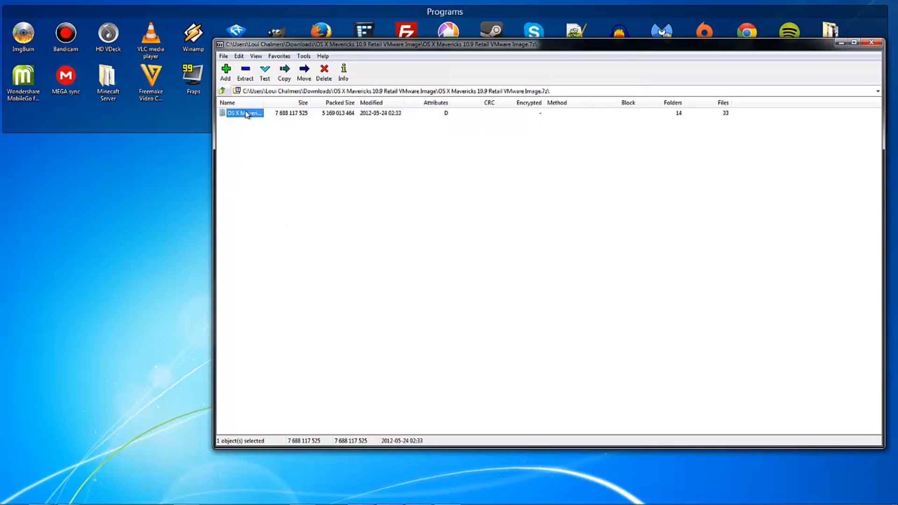
pyautogui.click(257, 156)
pyautogui.click(250, 114)
pyautogui.click(241, 156)
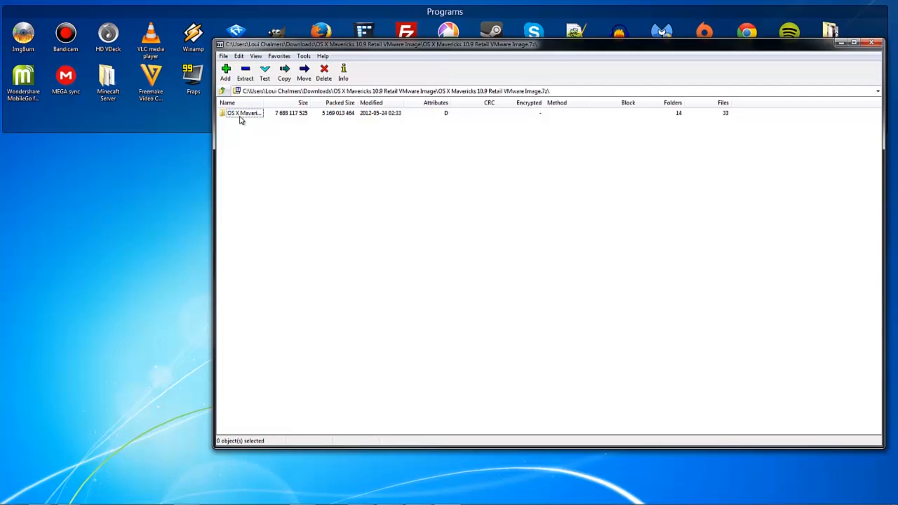
# Extract the archive's OS X Mavericks folder to the Desktop
pyautogui.click(242, 114)
pyautogui.click(244, 81)
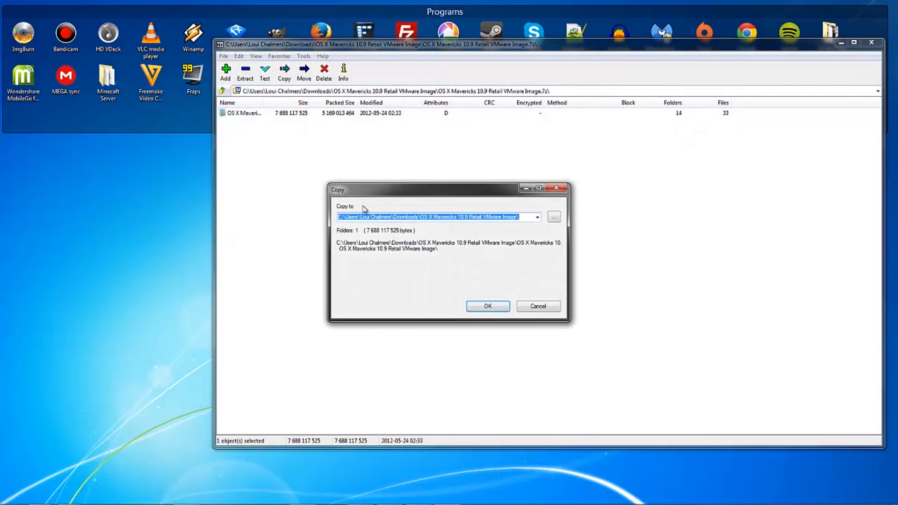
pyautogui.click(551, 217)
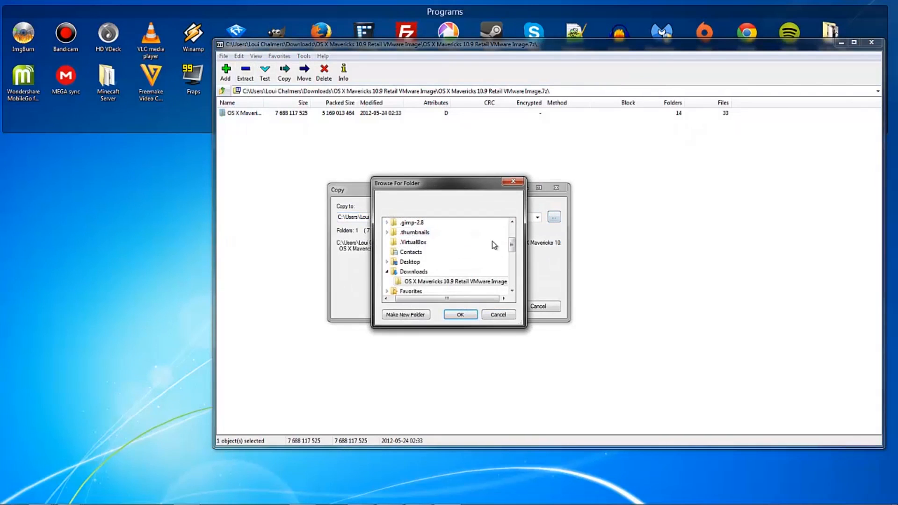
pyautogui.moveTo(513, 241); pyautogui.dragTo(513, 228)
pyautogui.scroll(-2, 427, 301)
pyautogui.scroll(2, 445, 281)
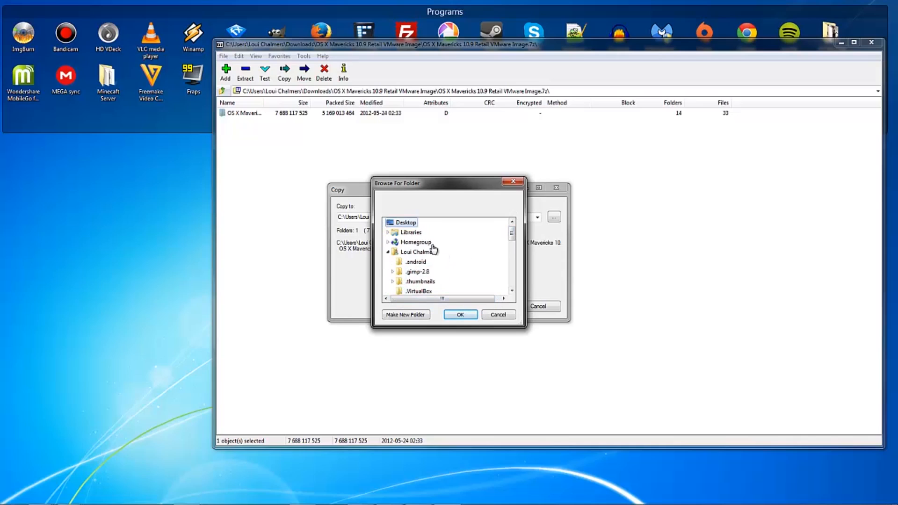
pyautogui.click(463, 315)
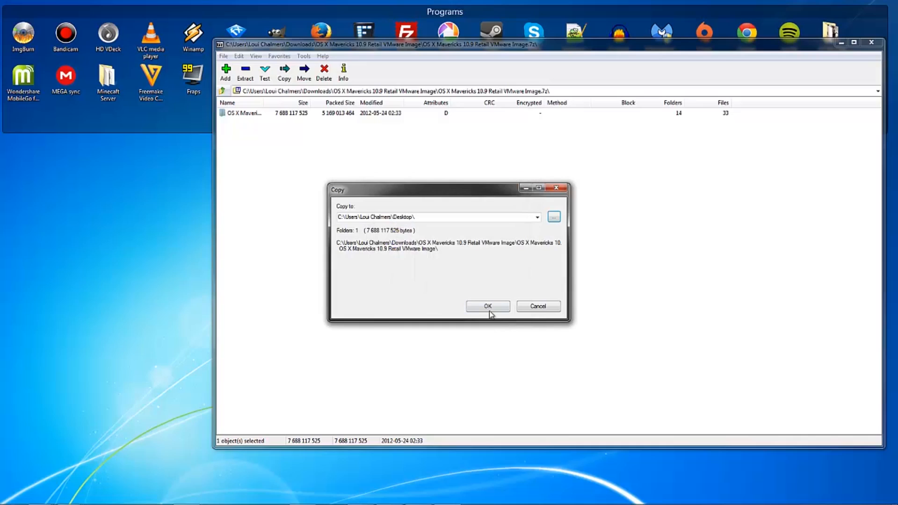
pyautogui.click(490, 311)
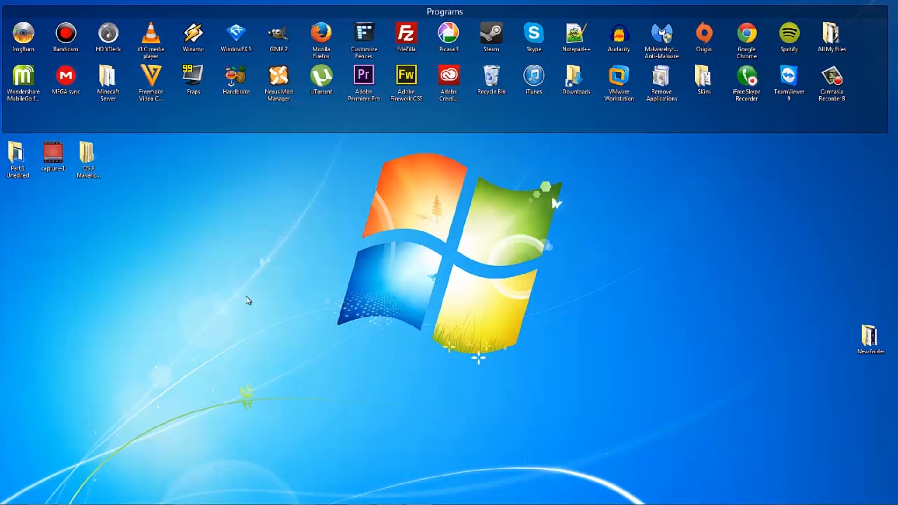
# Move the extracted OS X Mavericks 10.9 Retail VMware Image folder to an empty area of the desktop and open it
pyautogui.moveTo(86, 173); pyautogui.dragTo(206, 356)
pyautogui.moveTo(106, 377); pyautogui.dragTo(157, 322)
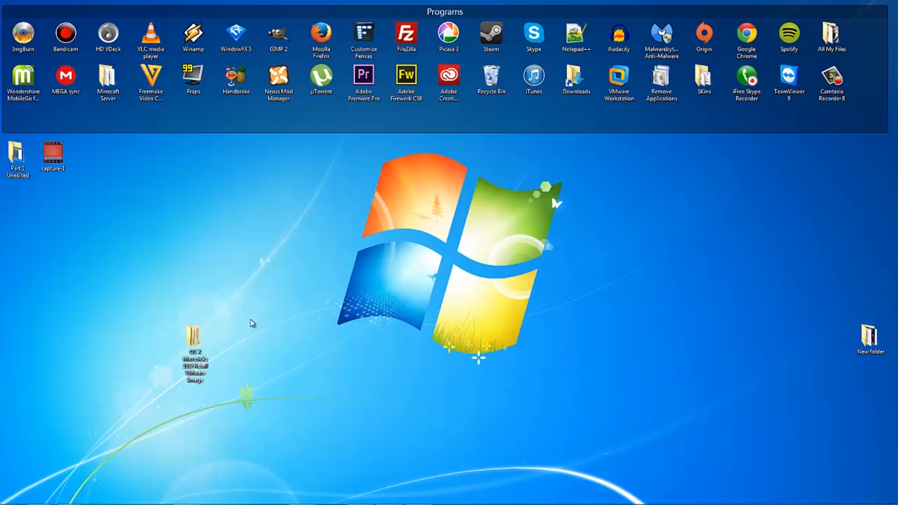
pyautogui.doubleClick(205, 350)
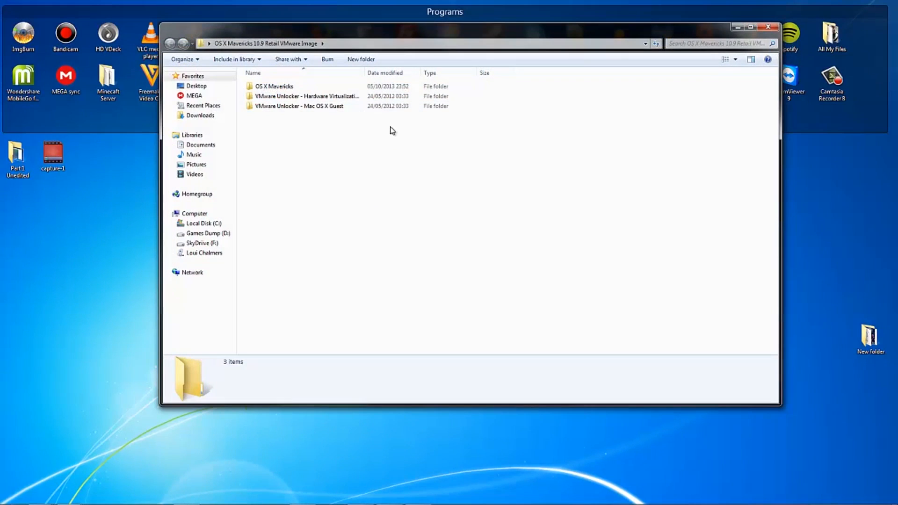
pyautogui.moveTo(385, 141); pyautogui.dragTo(312, 147)
# Look into the VMware Unlocker - Hardware Virtualization Bypasser folder, return to its parent folder and reposition the window
pyautogui.doubleClick(286, 98)
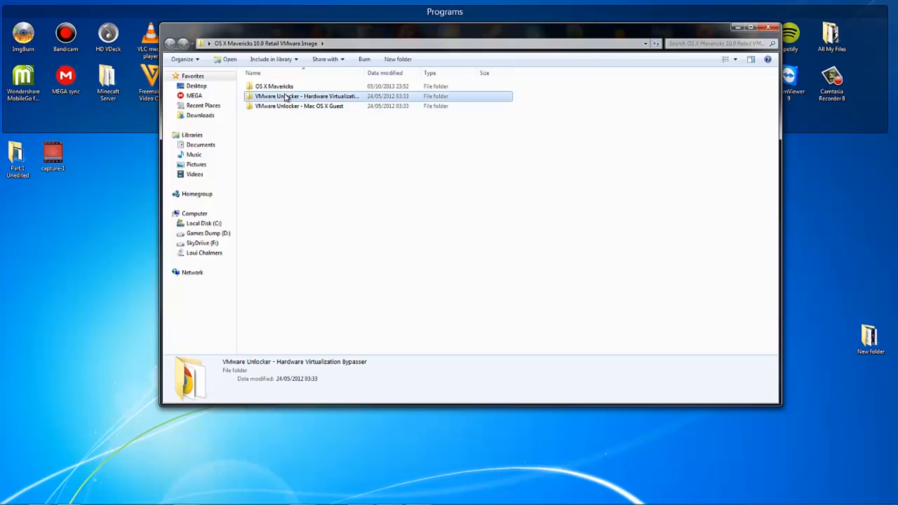
pyautogui.click(284, 95)
pyautogui.click(170, 44)
pyautogui.moveTo(587, 32); pyautogui.dragTo(454, 34)
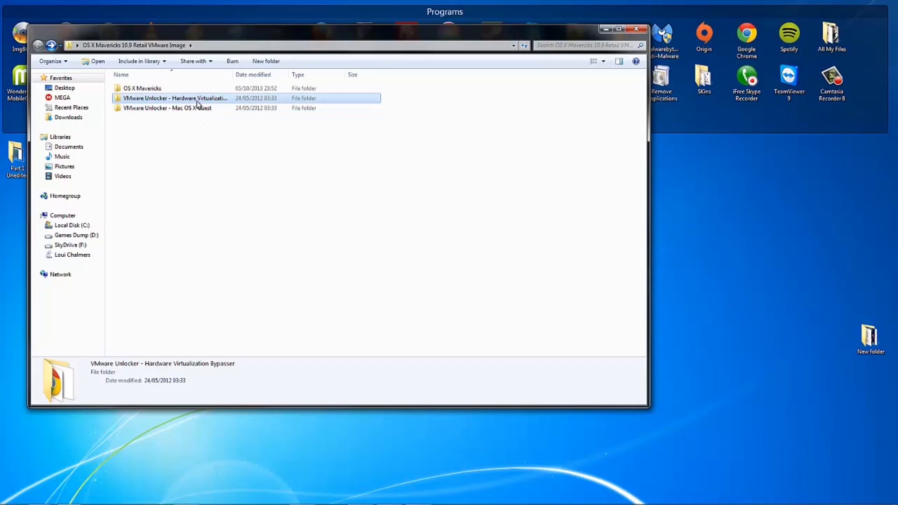
# Launch vmware-vmx-patch from the Hardware Virtualization Bypasser folder, view its patch window and close it
pyautogui.doubleClick(247, 104)
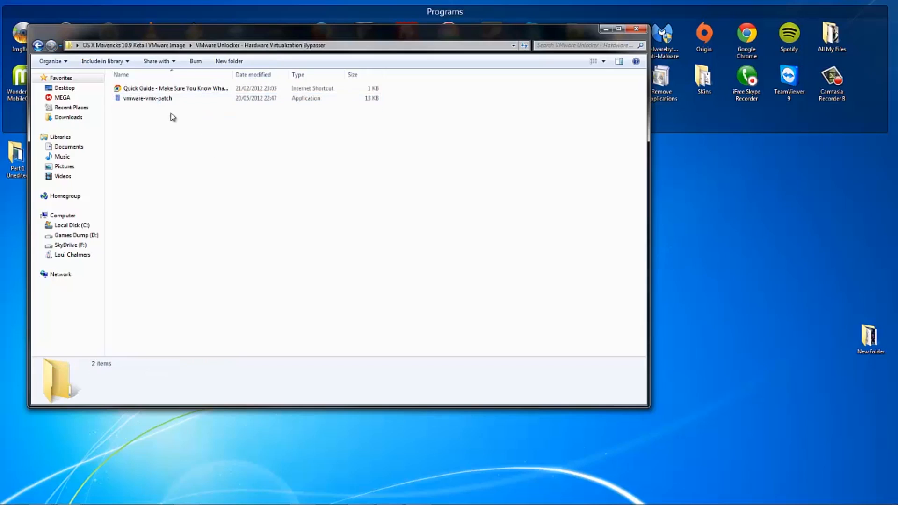
pyautogui.doubleClick(138, 99)
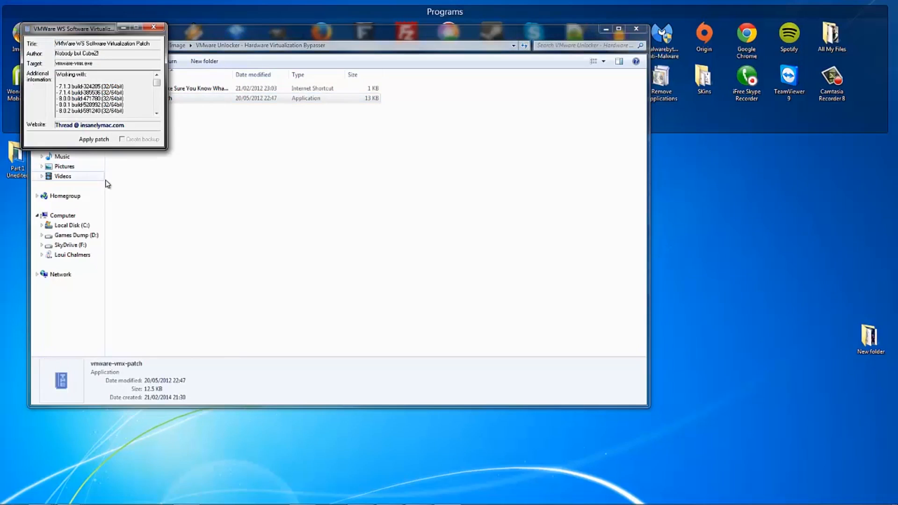
pyautogui.moveTo(75, 30); pyautogui.dragTo(180, 97)
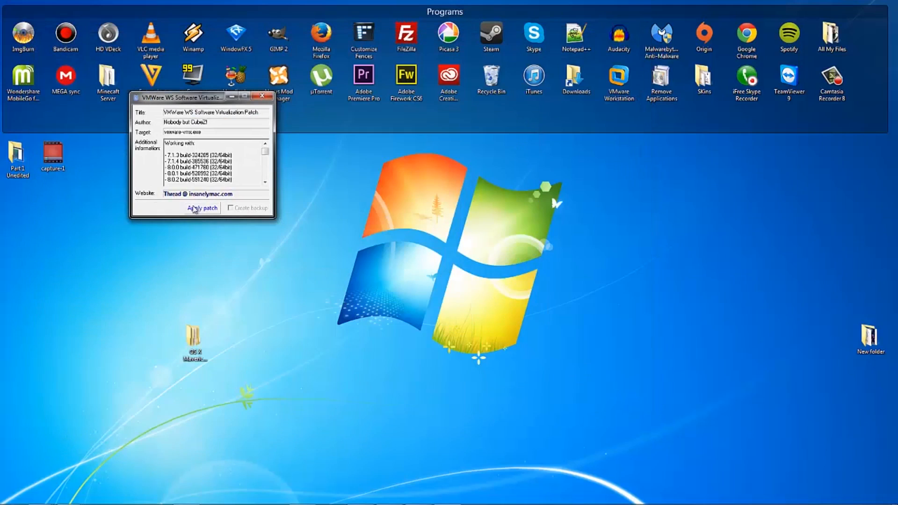
pyautogui.click(260, 97)
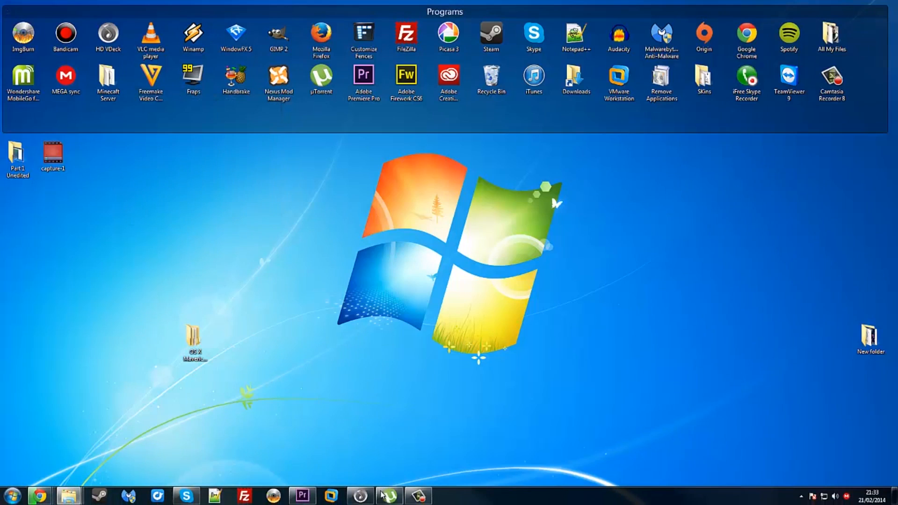
# Return to the extracted image folder and open the VMware Unlocker - Mac OS X Guest folder
pyautogui.moveTo(70, 497)
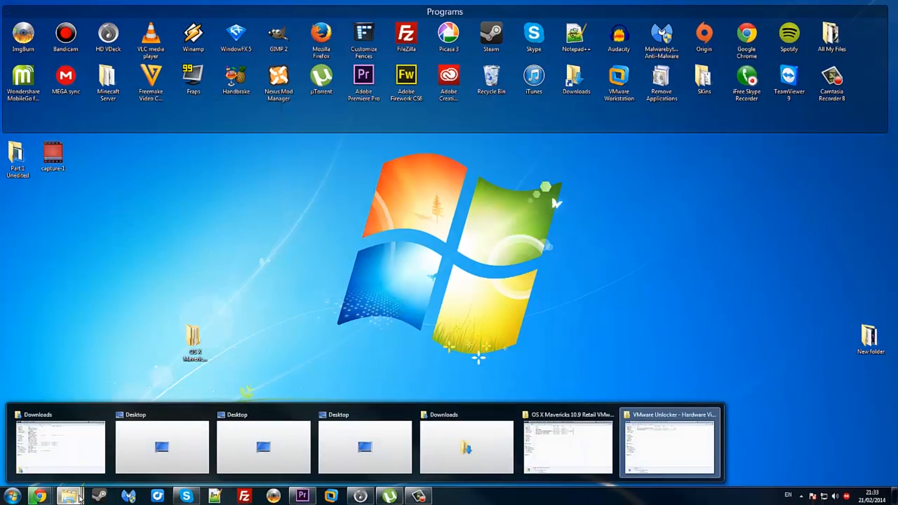
pyautogui.click(644, 444)
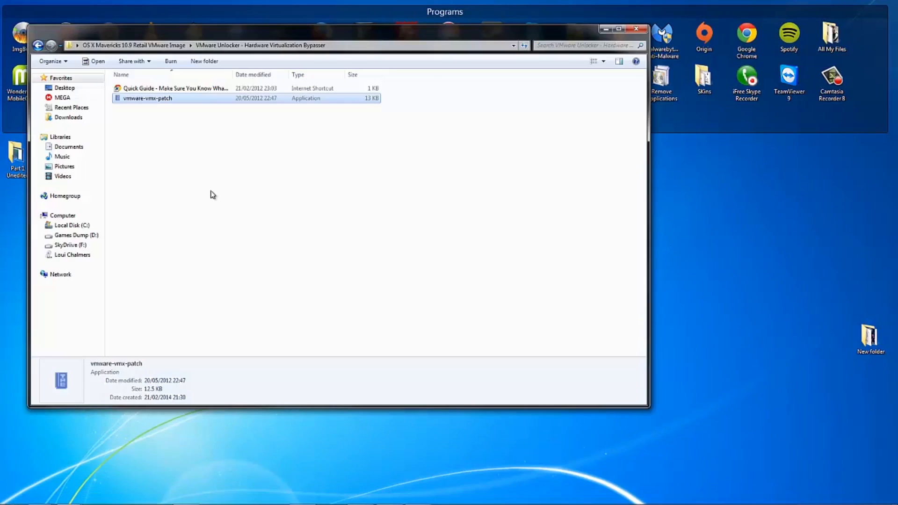
pyautogui.click(38, 45)
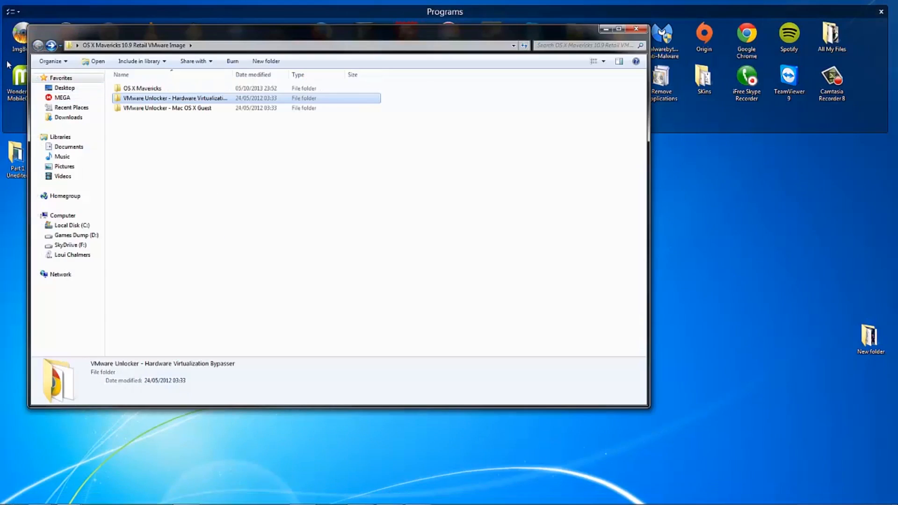
pyautogui.doubleClick(244, 108)
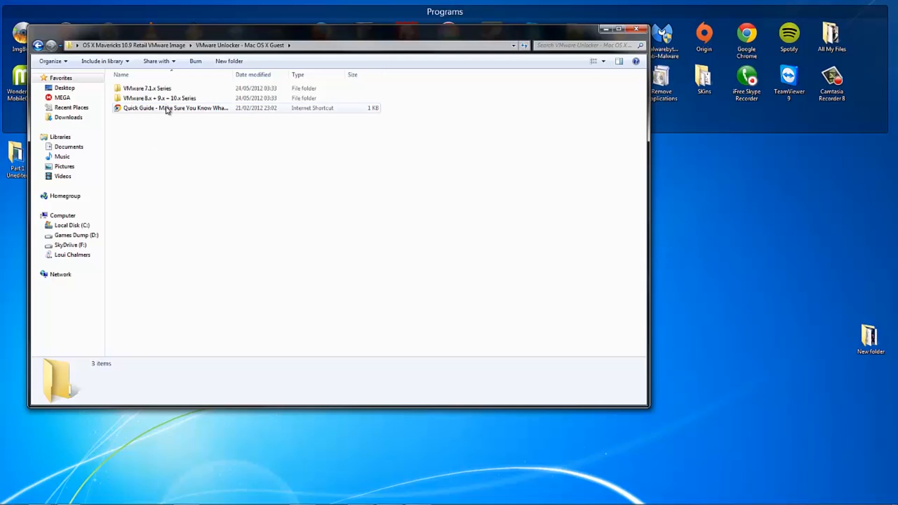
# Reposition the folder window, look into the VMware 7.1.x Series folder and return to the VMware Unlocker - Mac OS X Guest folder
pyautogui.click(379, 90)
pyautogui.click(460, 104)
pyautogui.moveTo(519, 38); pyautogui.dragTo(512, 46)
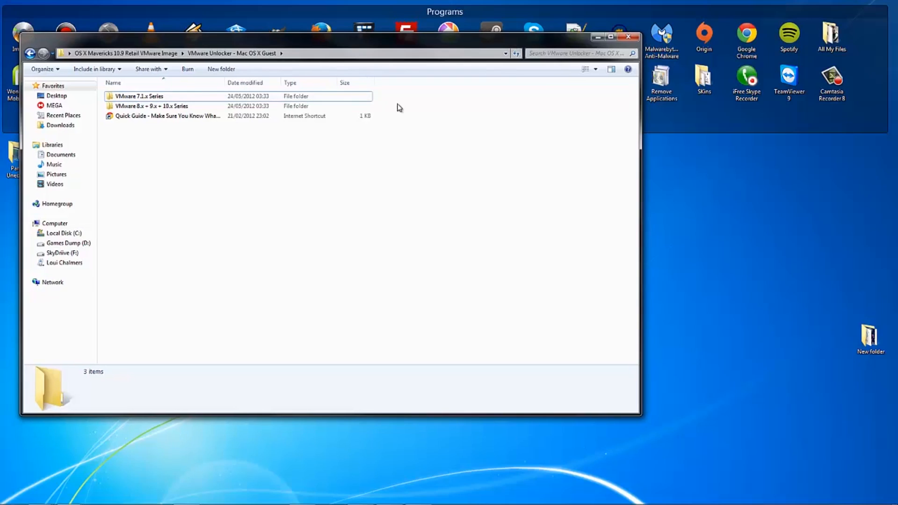
pyautogui.click(370, 96)
pyautogui.click(418, 115)
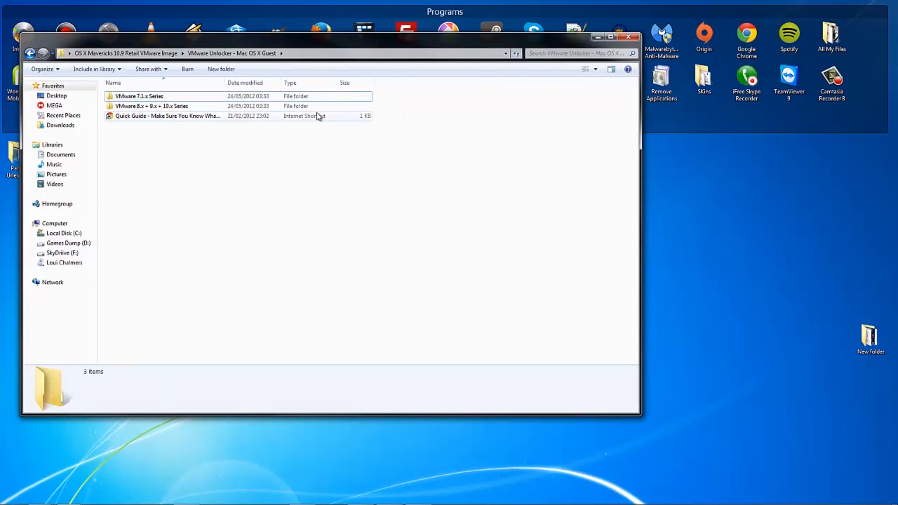
pyautogui.click(144, 106)
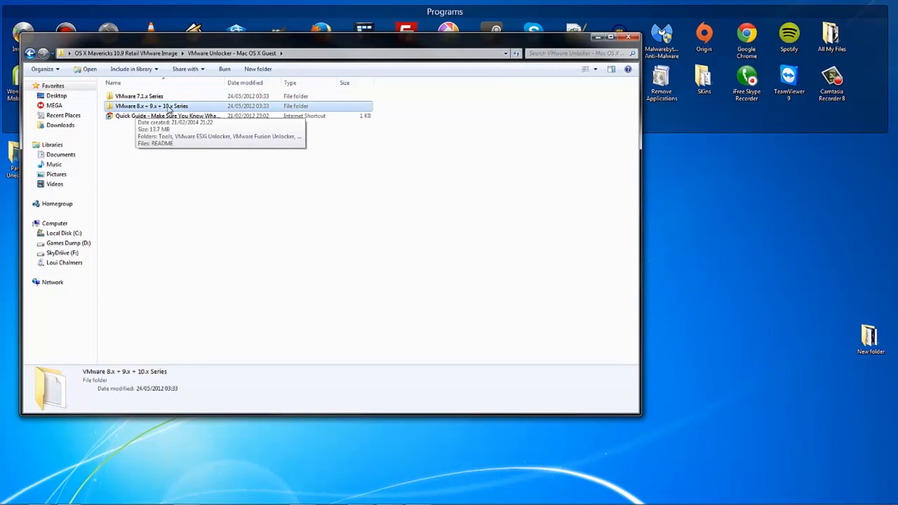
pyautogui.click(173, 96)
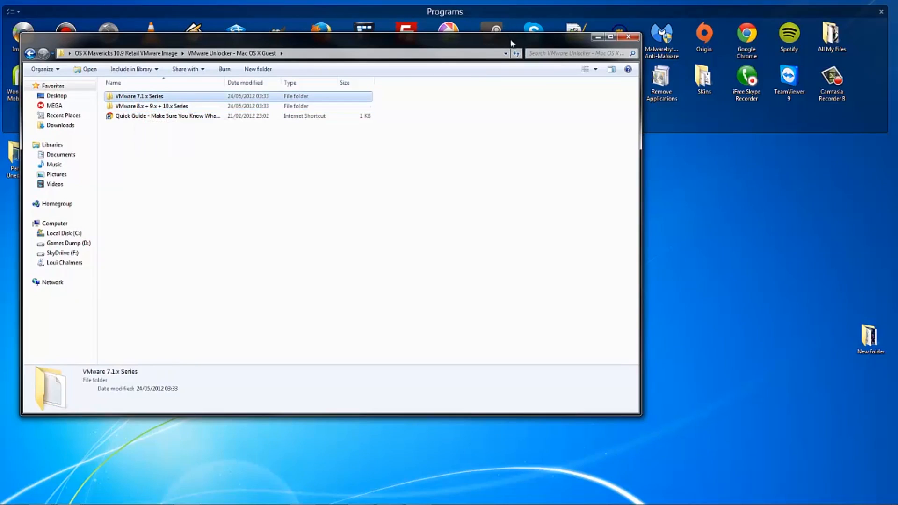
pyautogui.doubleClick(158, 97)
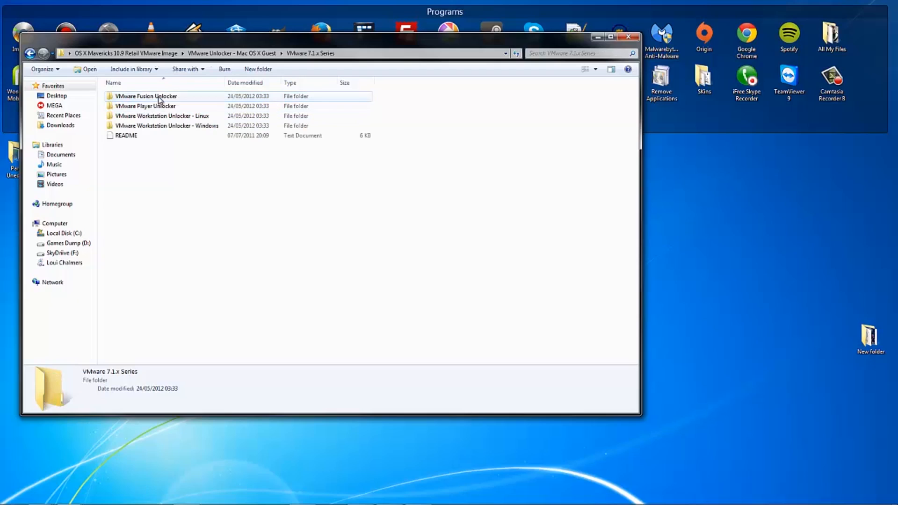
pyautogui.click(27, 54)
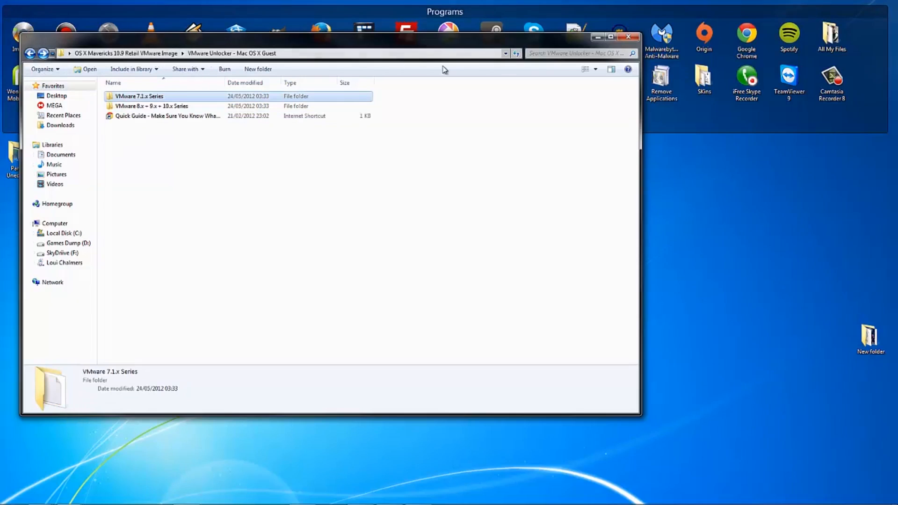
# Look into the VMware 8.x + 9.x + 10.x Series folder and return to its parent folder
pyautogui.doubleClick(155, 106)
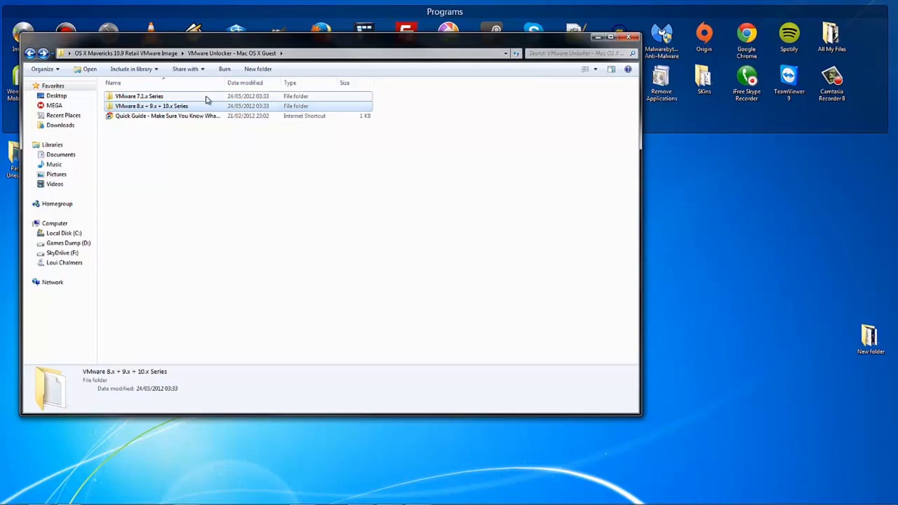
pyautogui.click(30, 53)
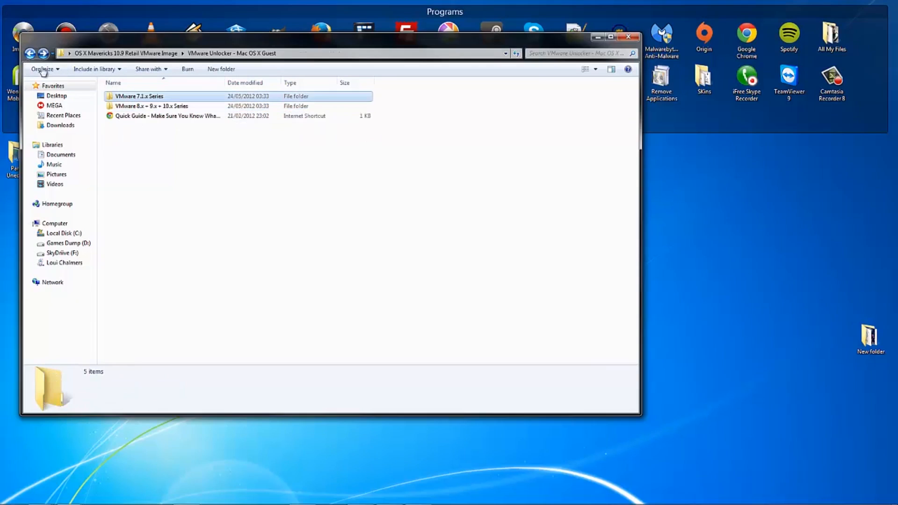
pyautogui.doubleClick(154, 106)
pyautogui.click(30, 53)
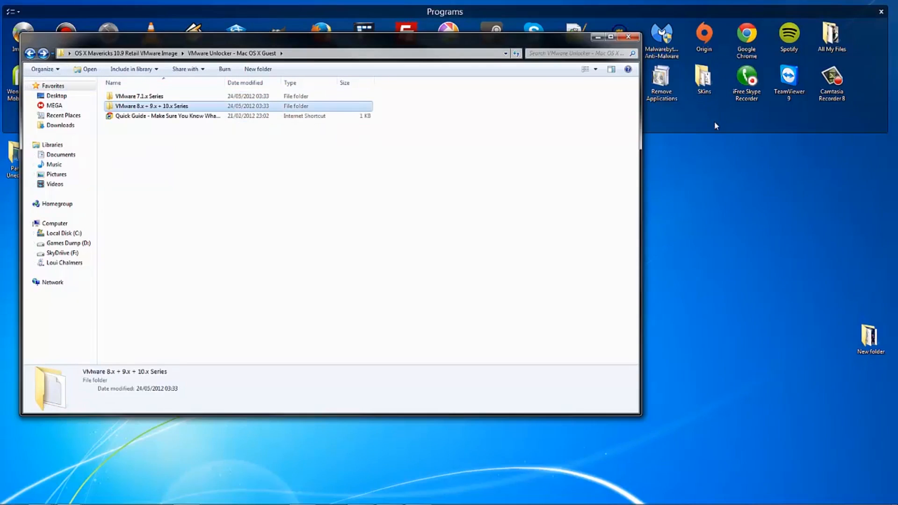
# Minimise the folder window, launch VMware Workstation, remove the existing OS X Mavericks virtual machine from the library and close the program
pyautogui.click(598, 37)
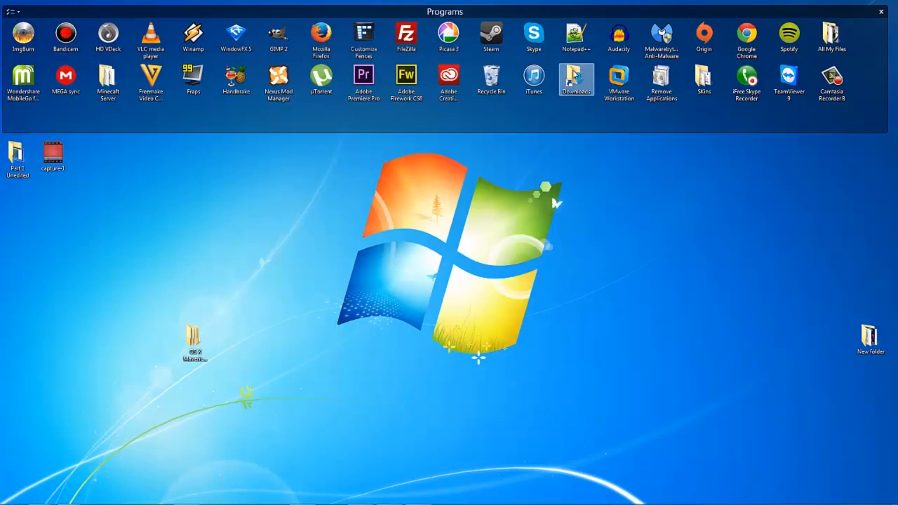
pyautogui.doubleClick(616, 84)
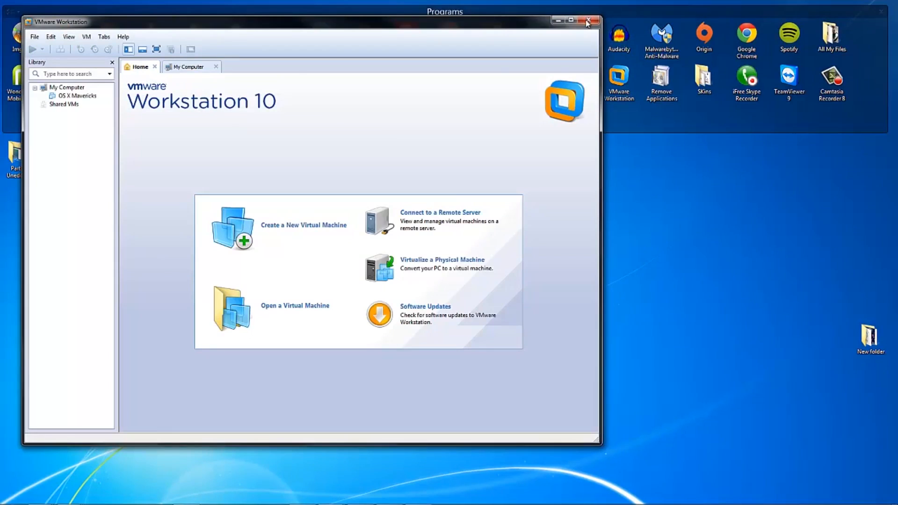
pyautogui.click(70, 95)
pyautogui.rightClick(71, 97)
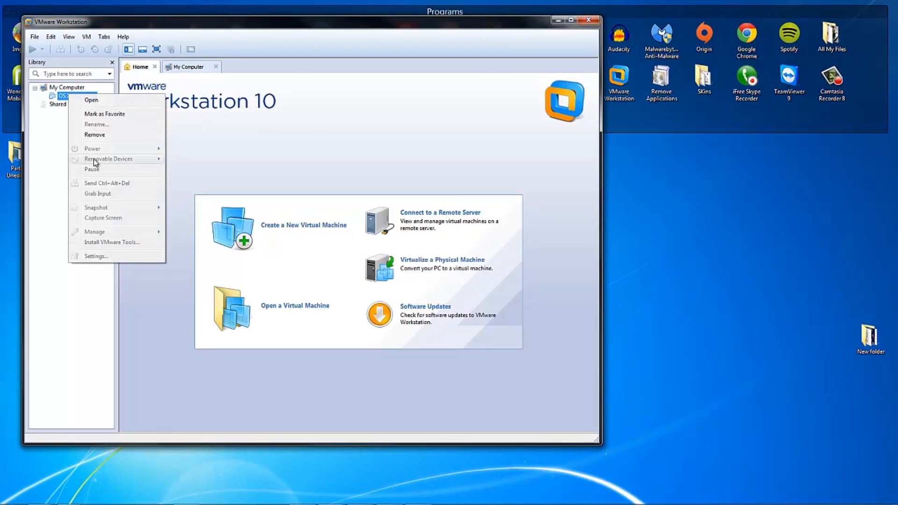
pyautogui.click(92, 133)
pyautogui.click(330, 249)
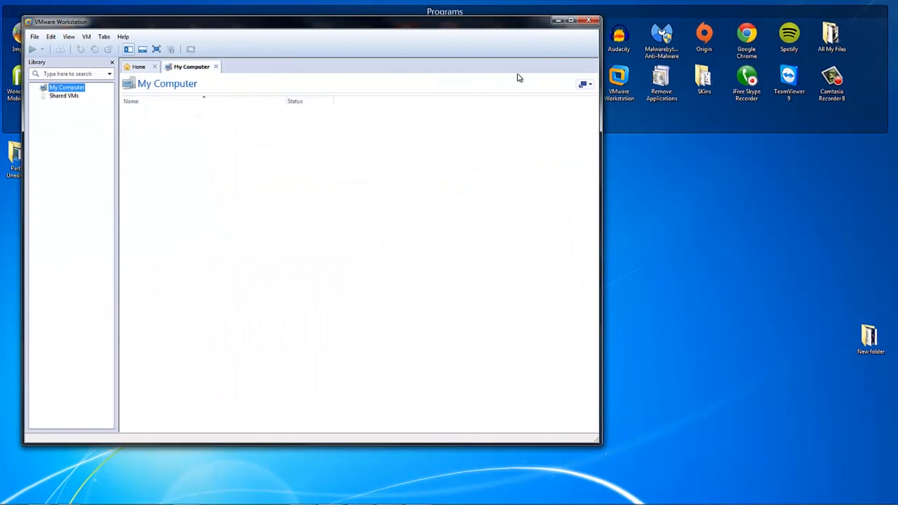
pyautogui.click(588, 20)
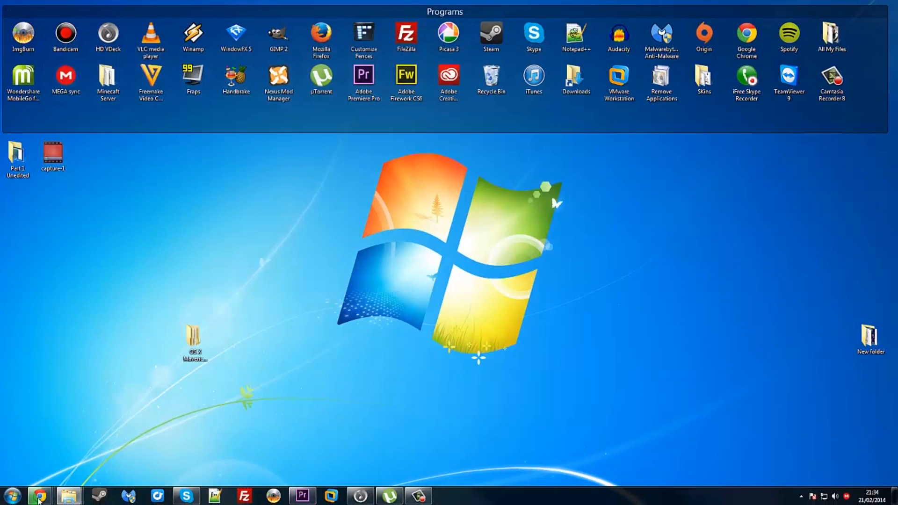
# Restore the unlocker folder window, open VMware 8.x + 9.x + 10.x Series and look briefly into its VMware Workstation Unlocker - Linux folder
pyautogui.click(68, 496)
pyautogui.click(673, 444)
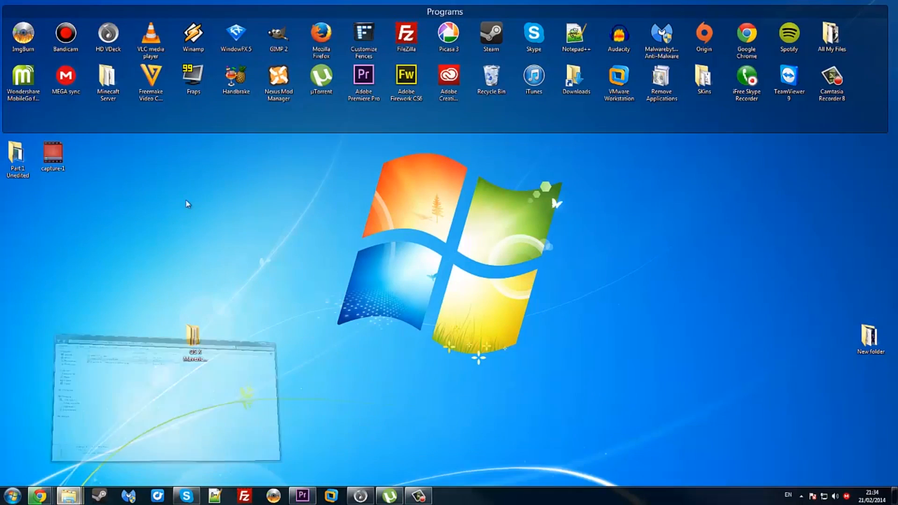
pyautogui.doubleClick(169, 108)
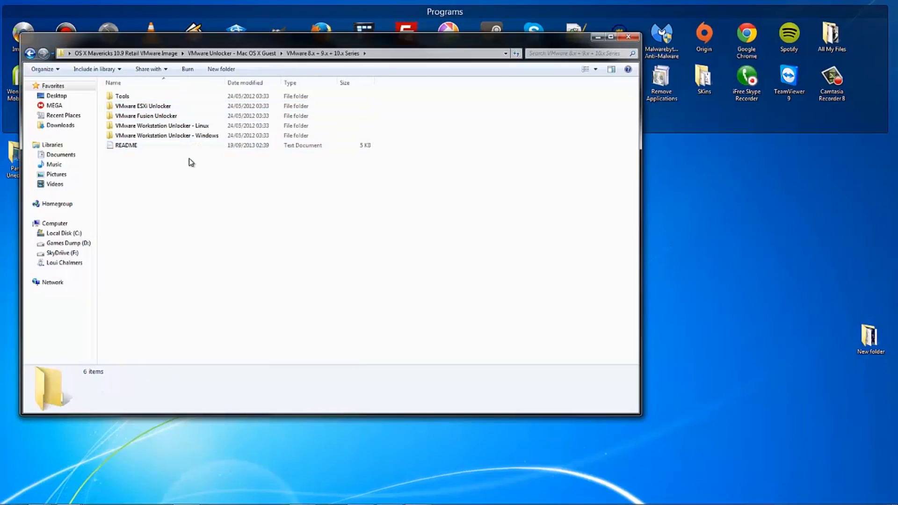
pyautogui.doubleClick(180, 126)
pyautogui.moveTo(160, 168); pyautogui.dragTo(189, 10)
pyautogui.click(30, 53)
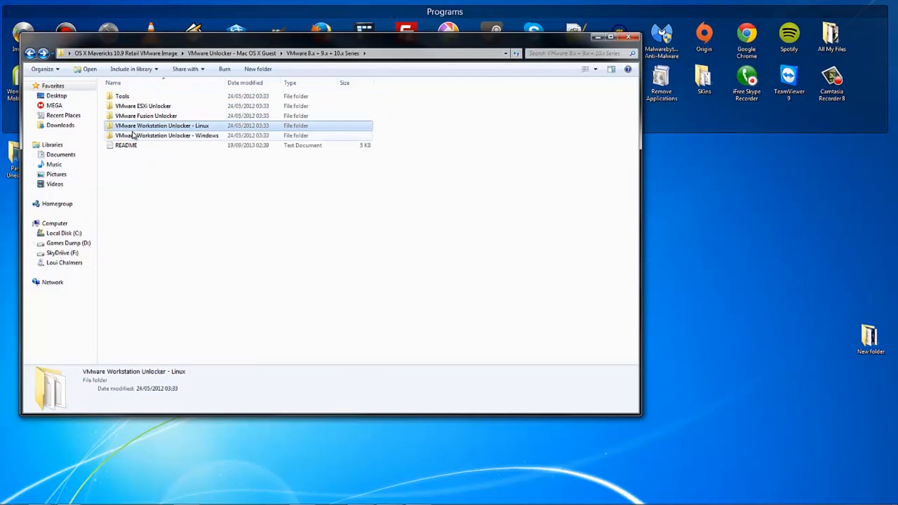
# Open the VMware Workstation Unlocker - Windows folder and run its install script
pyautogui.doubleClick(134, 136)
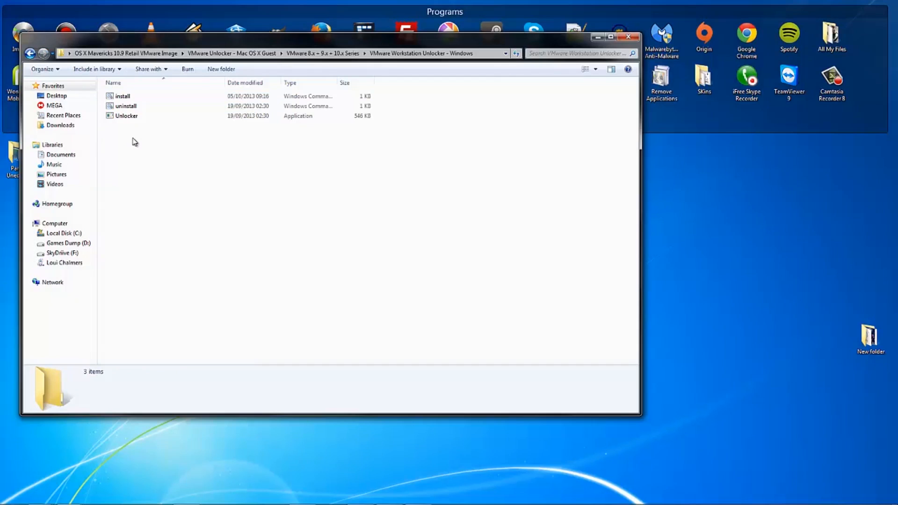
pyautogui.click(134, 98)
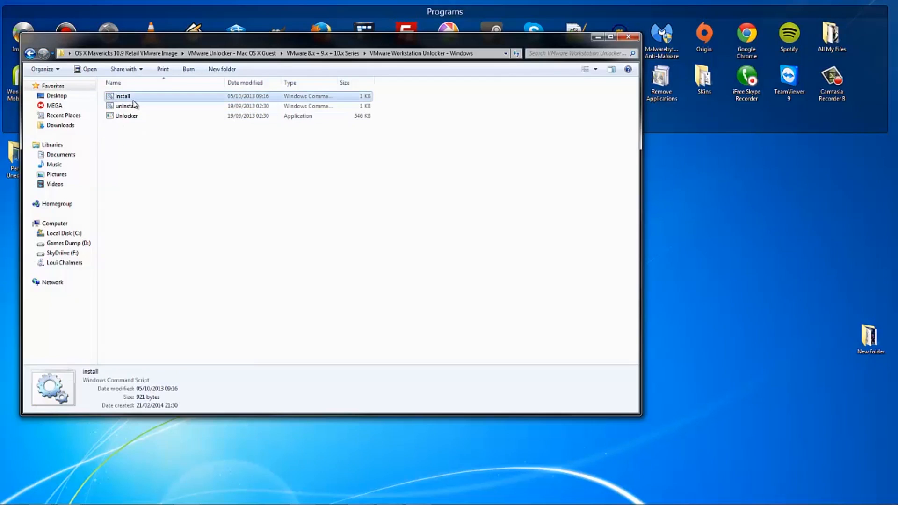
pyautogui.doubleClick(135, 99)
# Return to the extracted image folder and open the virtual machine configuration file from the OS X Mavericks folder in VMware Workstation
pyautogui.click(31, 54)
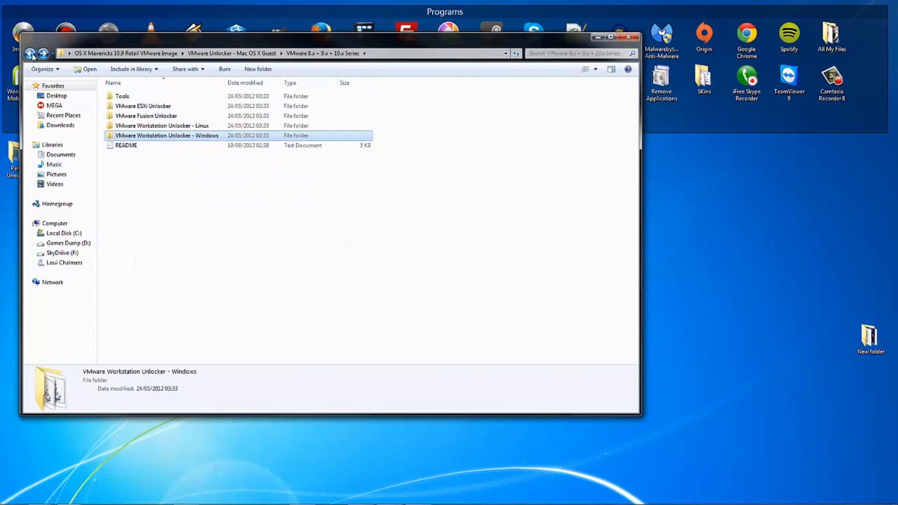
pyautogui.click(31, 54)
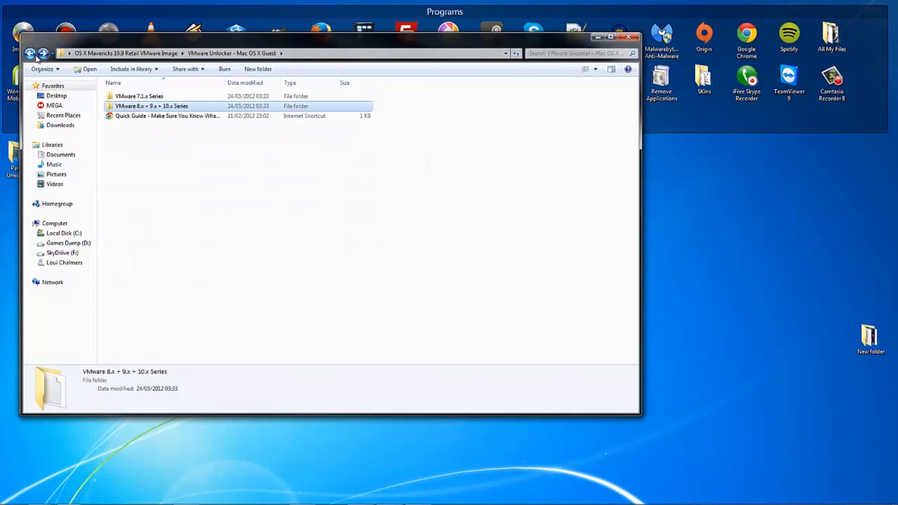
pyautogui.click(32, 53)
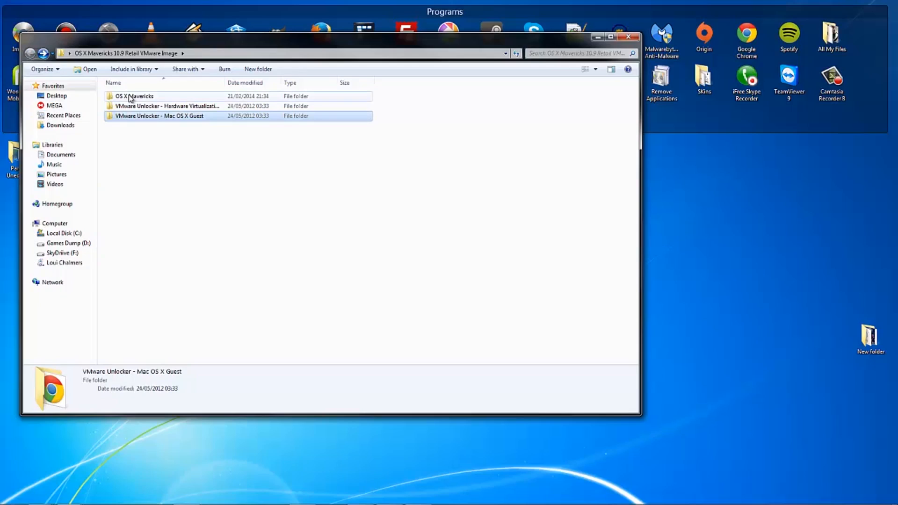
pyautogui.doubleClick(130, 97)
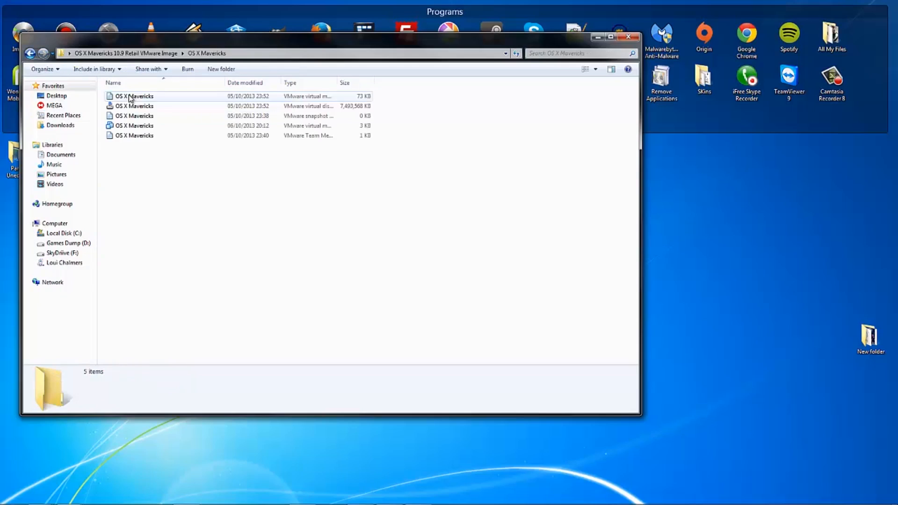
pyautogui.click(124, 127)
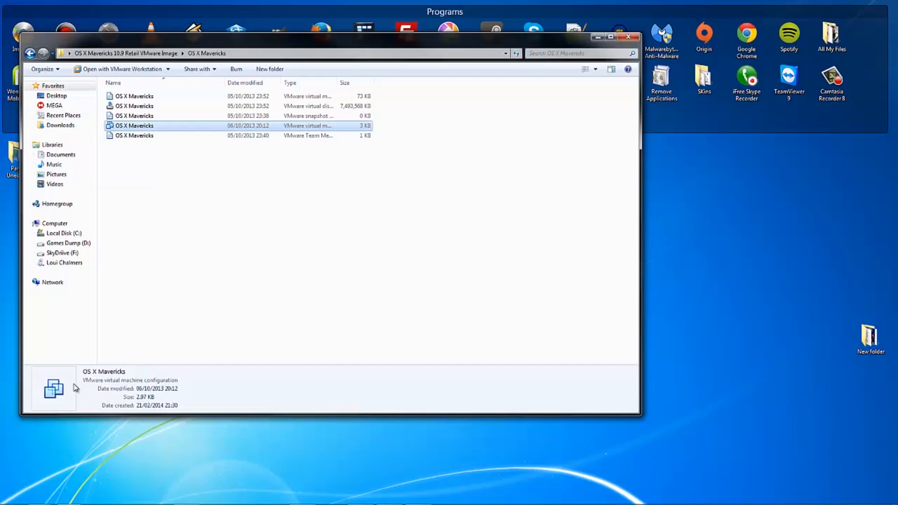
pyautogui.doubleClick(133, 127)
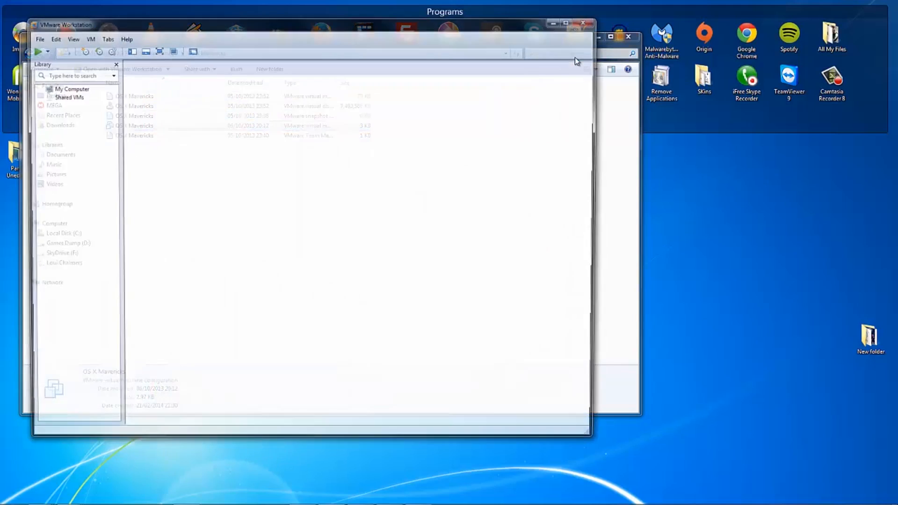
# Minimise the folder window, collapse the virtual machine's Description section and enlarge the VMware Workstation window
pyautogui.click(618, 46)
pyautogui.click(598, 37)
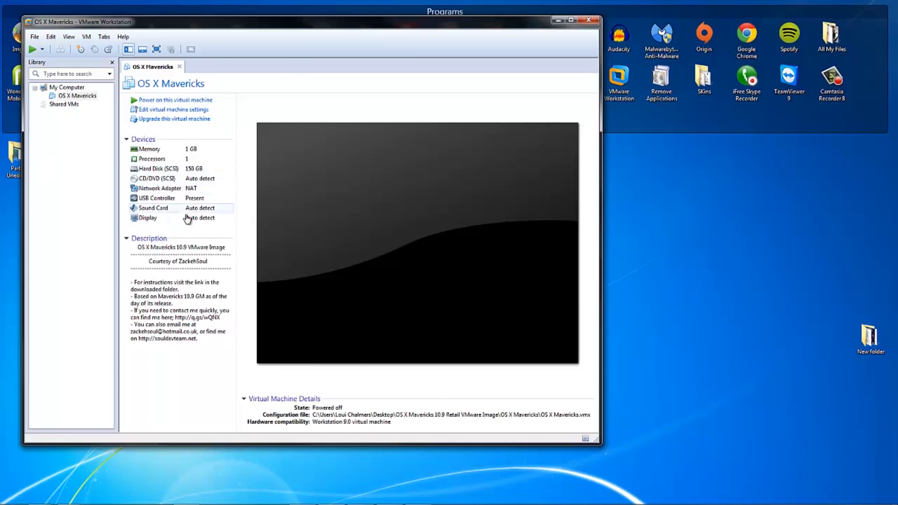
pyautogui.click(181, 242)
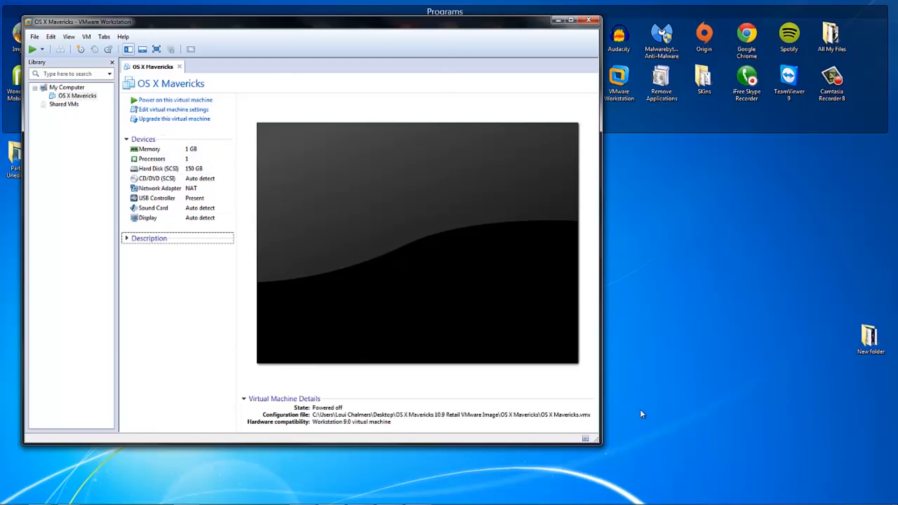
pyautogui.moveTo(594, 441); pyautogui.dragTo(813, 487)
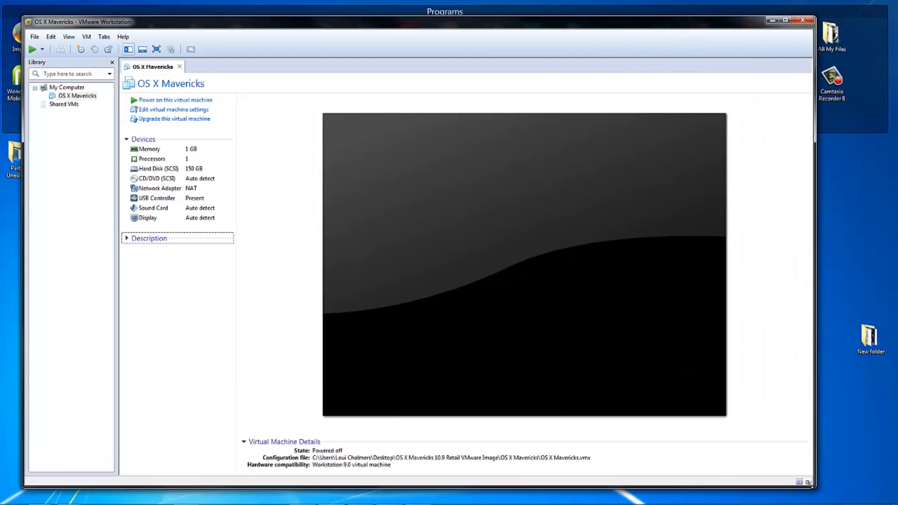
# Set the OS X Mavericks virtual machine's memory to 4708 MB in its settings
pyautogui.click(164, 110)
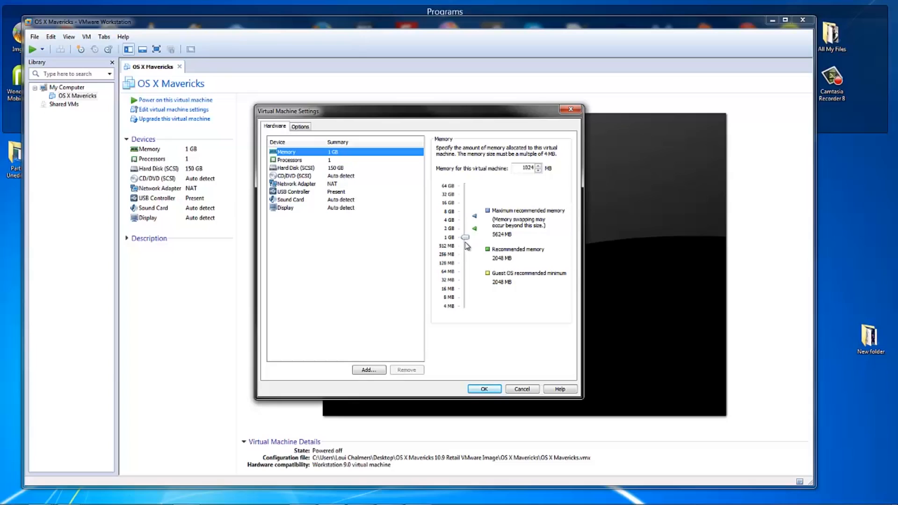
pyautogui.moveTo(464, 237); pyautogui.dragTo(467, 224)
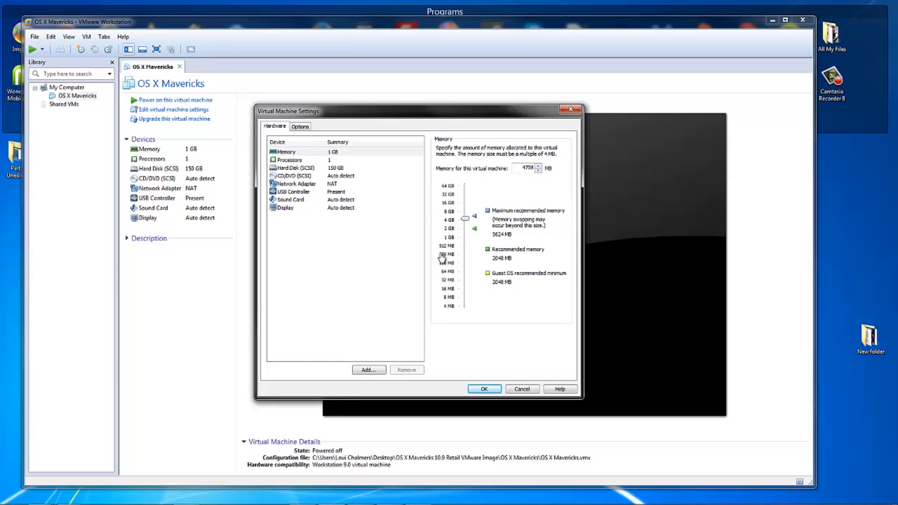
pyautogui.moveTo(354, 116)
pyautogui.mouseDown()
pyautogui.moveTo(230, 4)
pyautogui.moveTo(346, 118)
pyautogui.mouseUp()
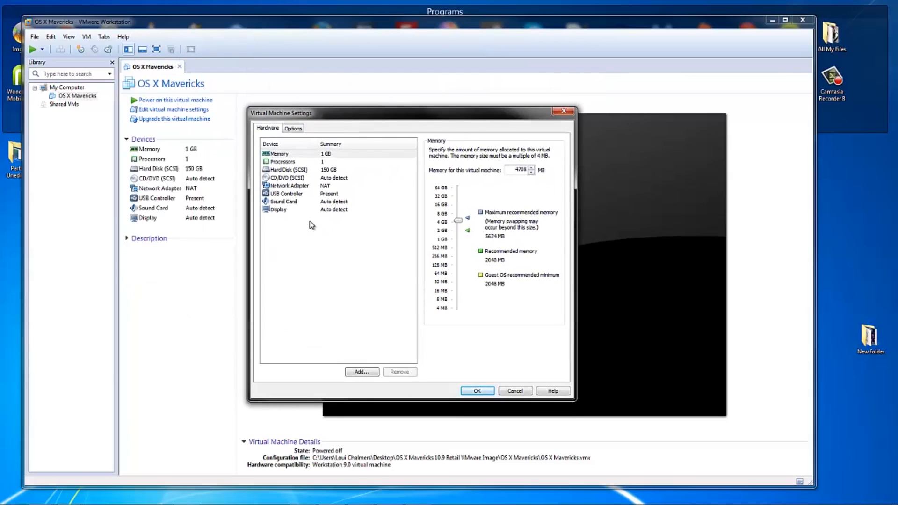
# Enable 3D graphics acceleration for the virtual machine's display and switch its monitors from the host setting to specified monitor settings
pyautogui.click(289, 211)
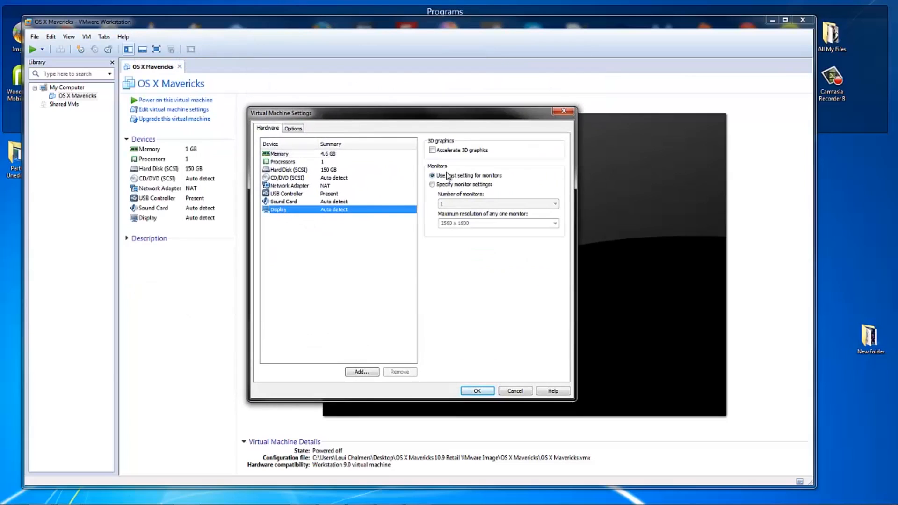
pyautogui.click(456, 152)
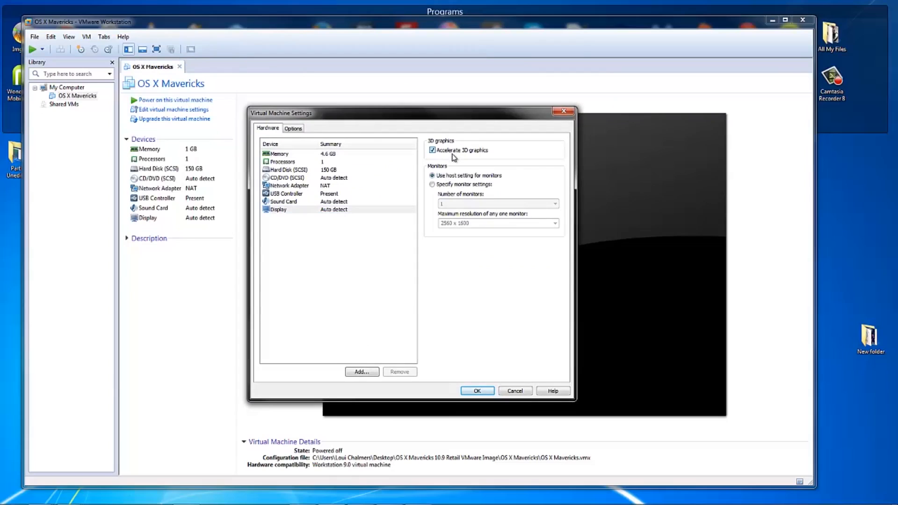
pyautogui.click(440, 185)
pyautogui.click(555, 224)
pyautogui.click(555, 224)
pyautogui.click(481, 302)
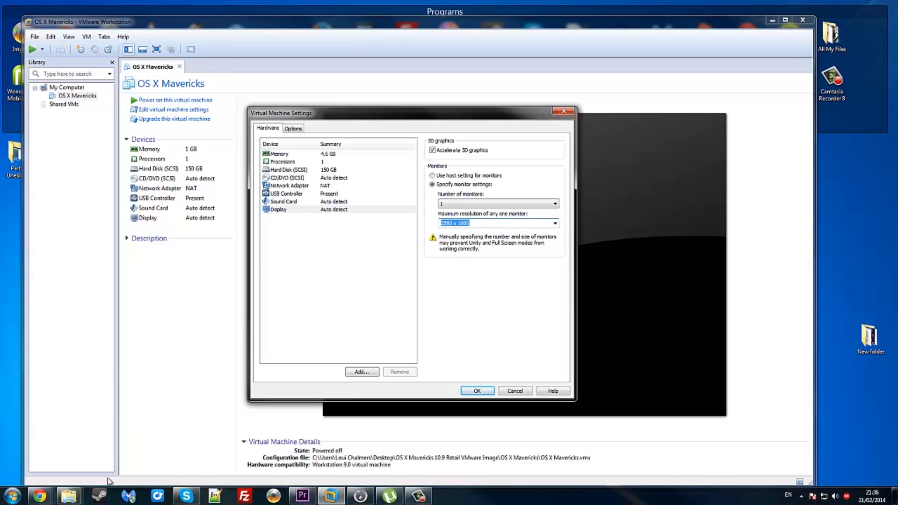
pyautogui.click(556, 224)
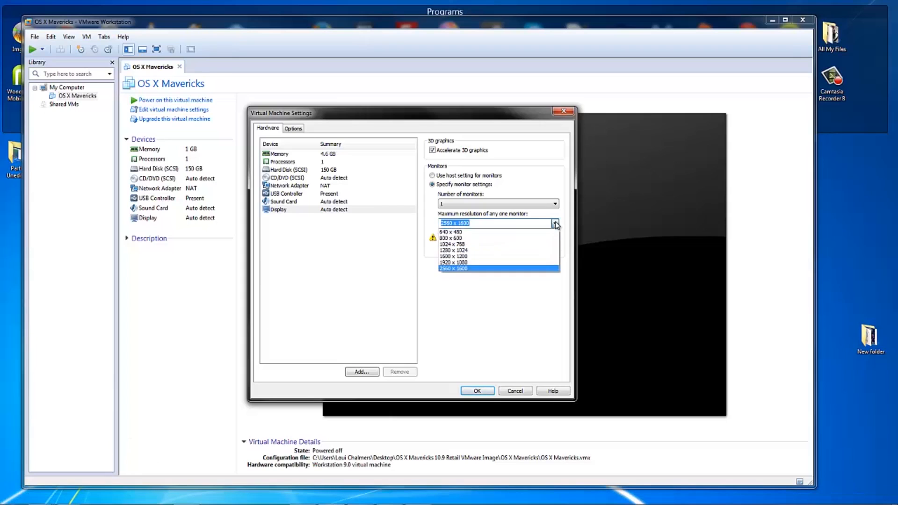
pyautogui.click(435, 345)
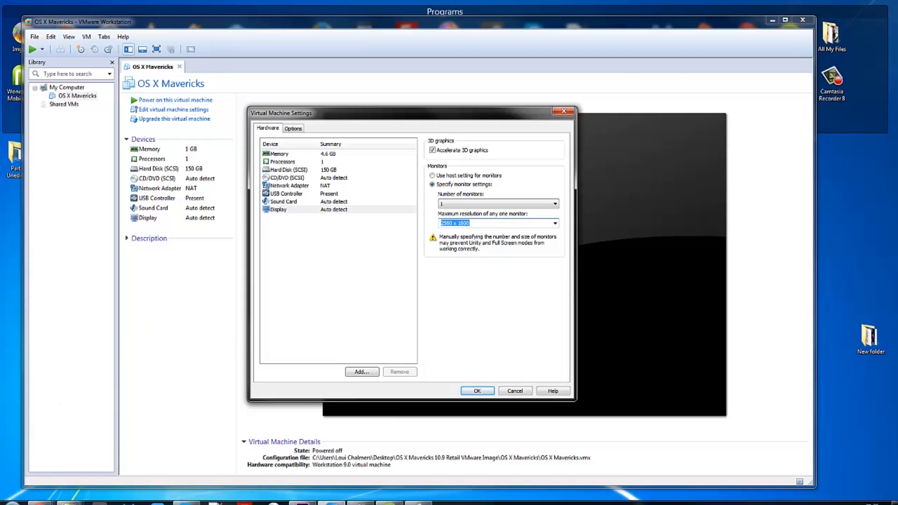
# Check the screen resolution of both displays in the Windows Control Panel and return to the virtual machine's display settings
pyautogui.click(12, 495)
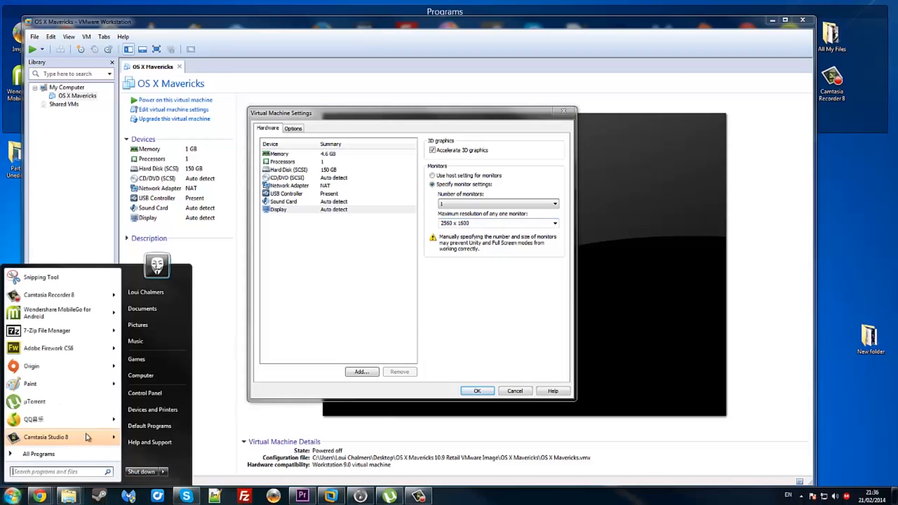
pyautogui.click(145, 393)
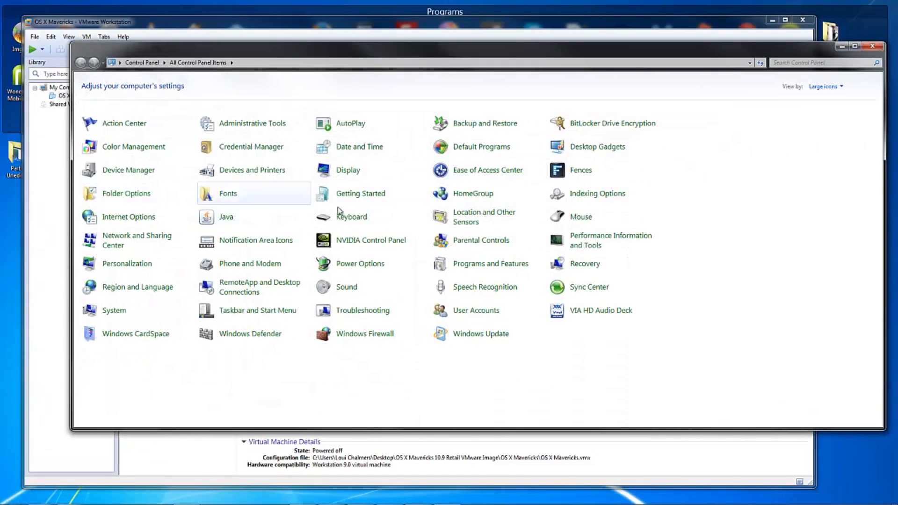
pyautogui.click(342, 173)
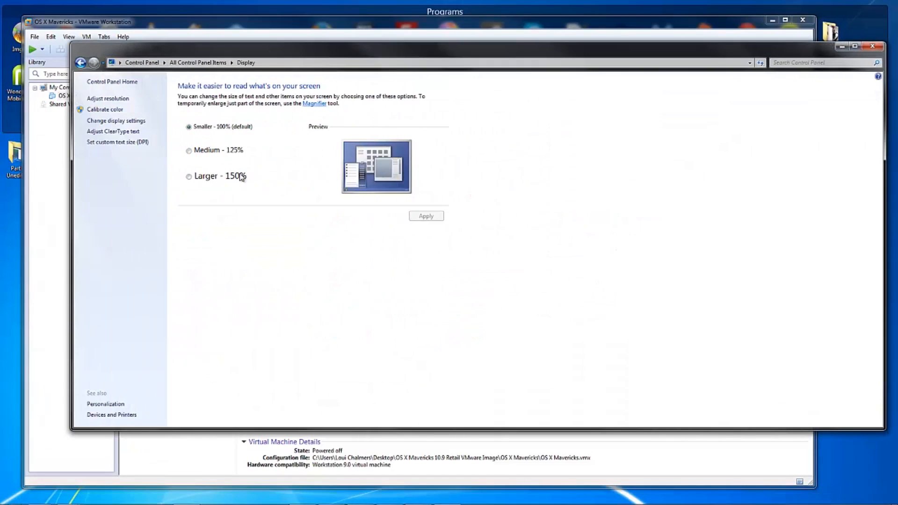
pyautogui.click(109, 99)
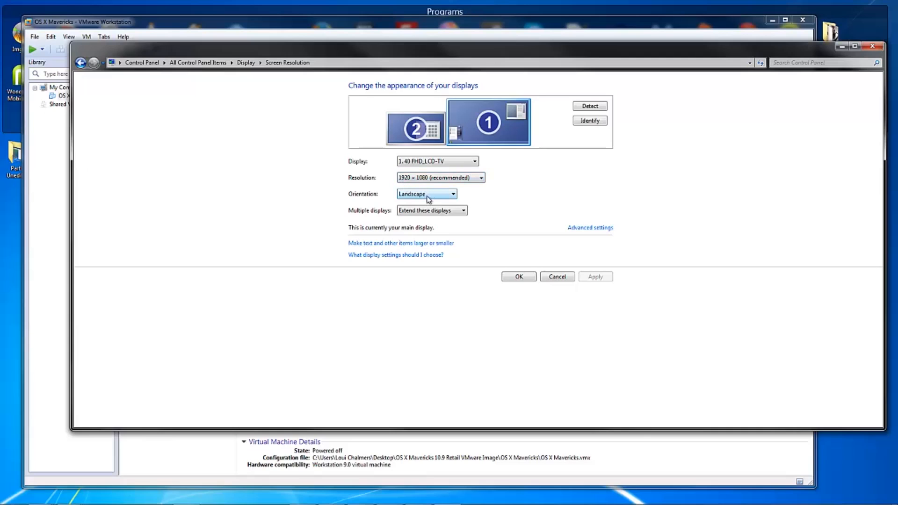
pyautogui.click(427, 132)
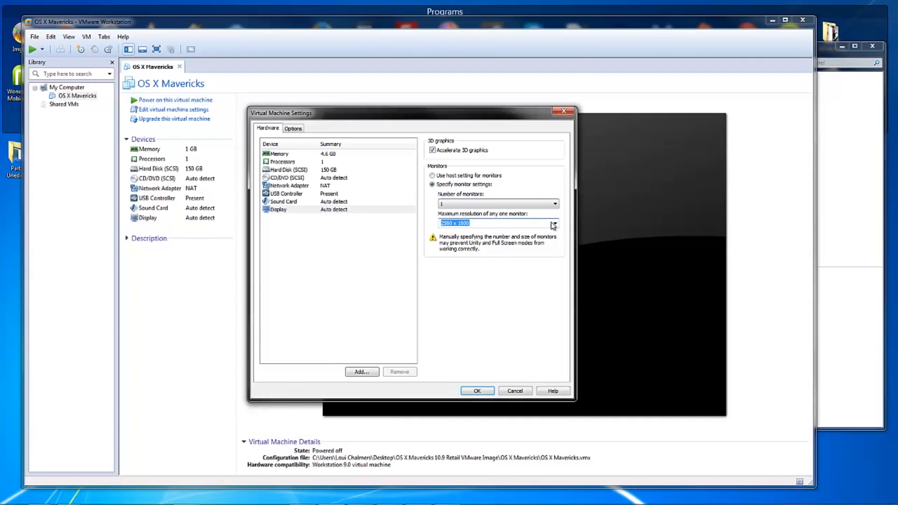
# Compare the maximum resolutions offered for the virtual machine with the second monitor's resolution in Windows
pyautogui.click(554, 224)
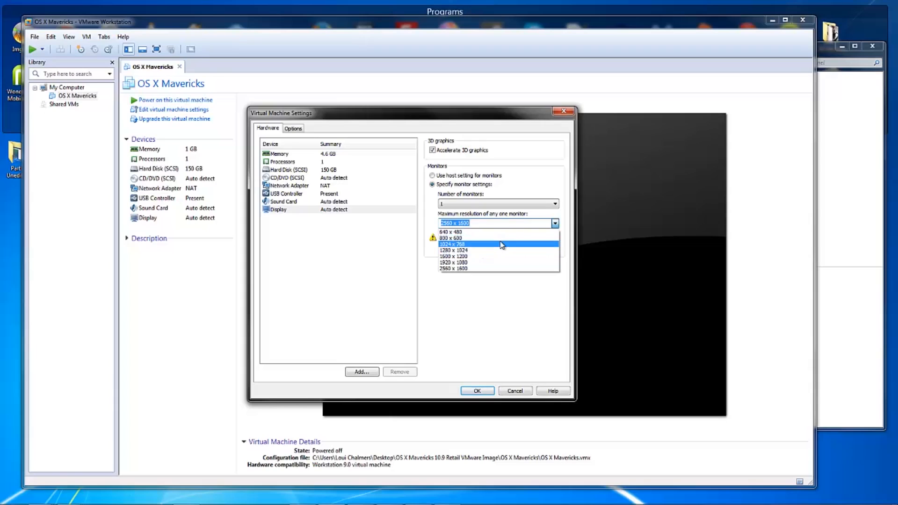
pyautogui.click(555, 224)
pyautogui.click(556, 224)
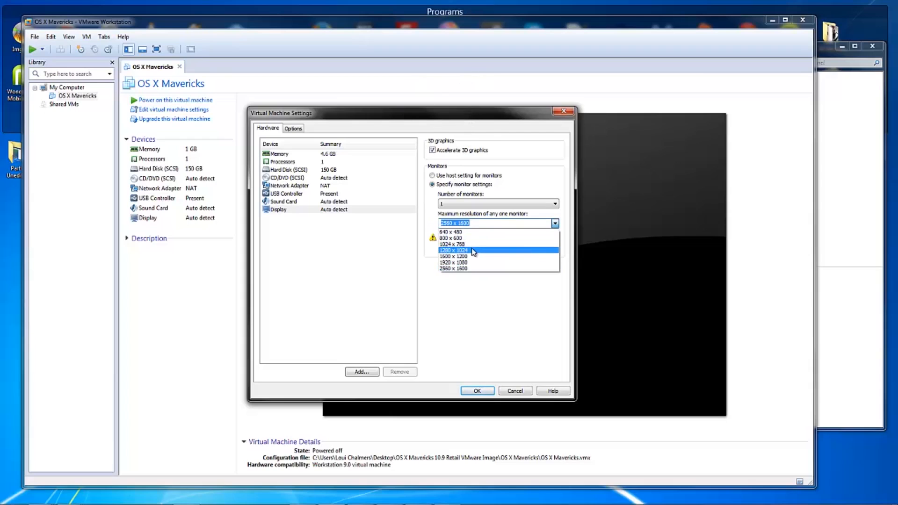
pyautogui.moveTo(370, 504)
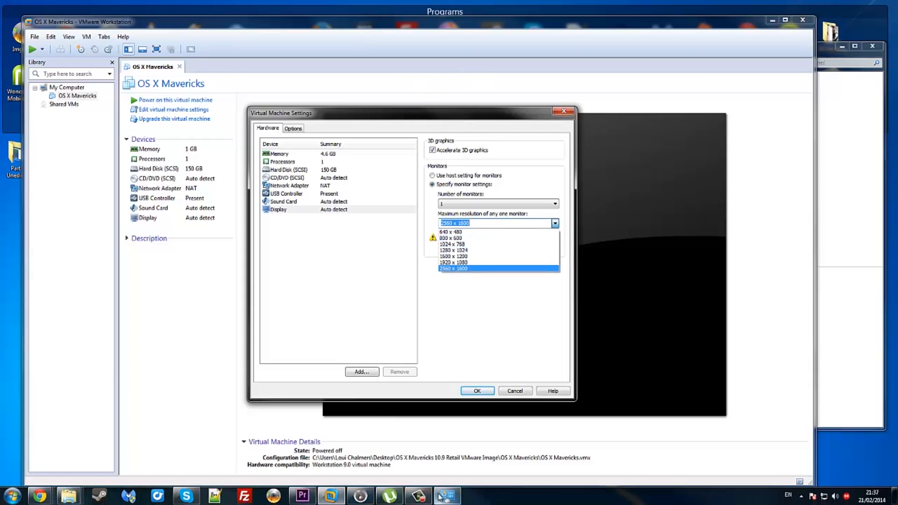
pyautogui.click(440, 497)
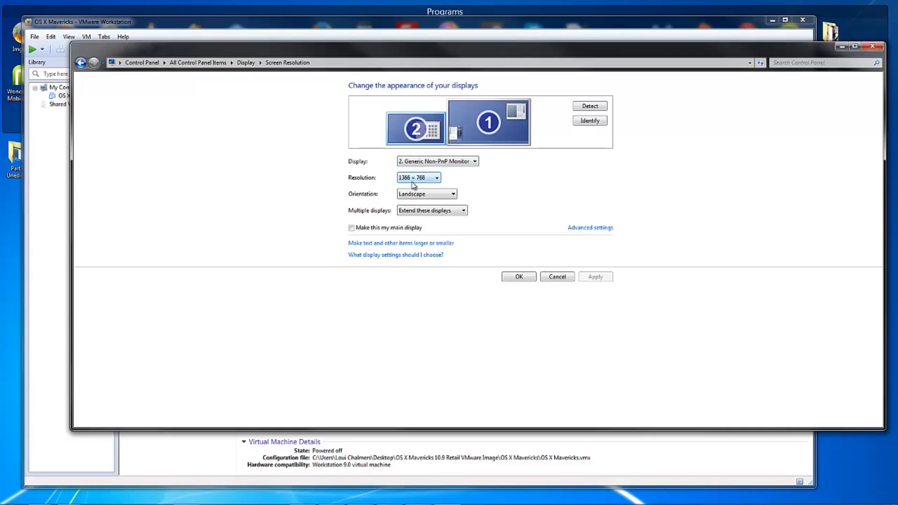
pyautogui.click(458, 24)
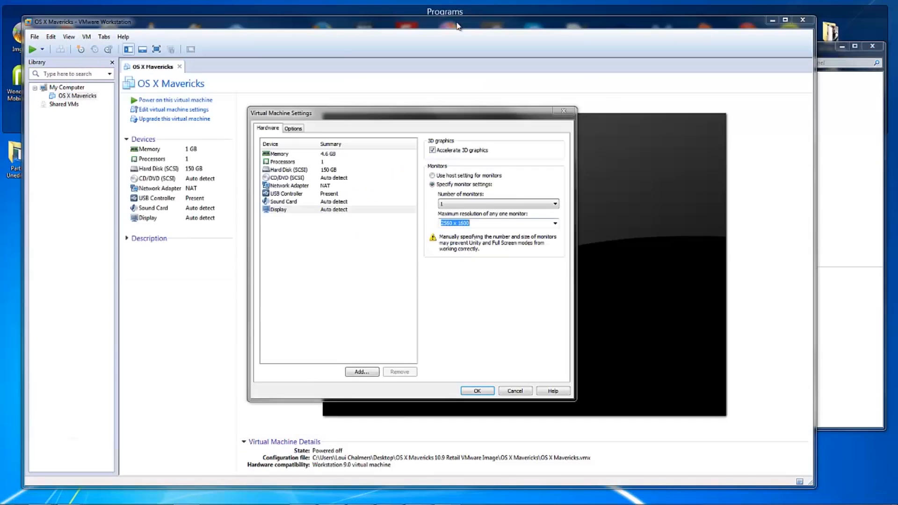
# Set the maximum resolution of any one monitor to 1920 x 1080 and save the virtual machine settings
pyautogui.click(555, 223)
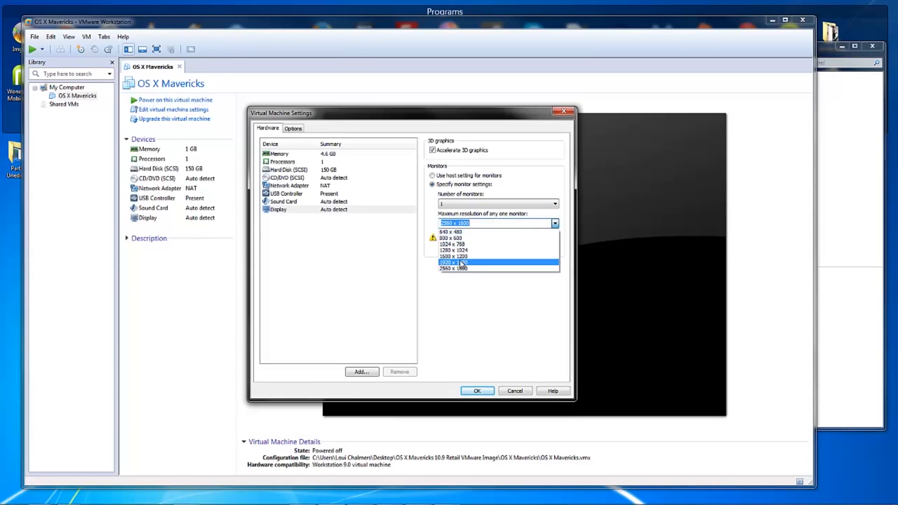
pyautogui.click(463, 269)
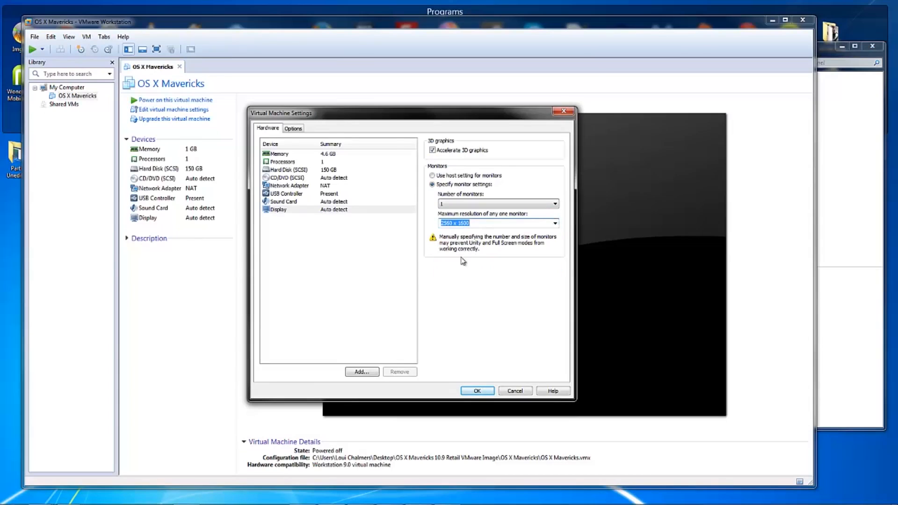
pyautogui.click(555, 220)
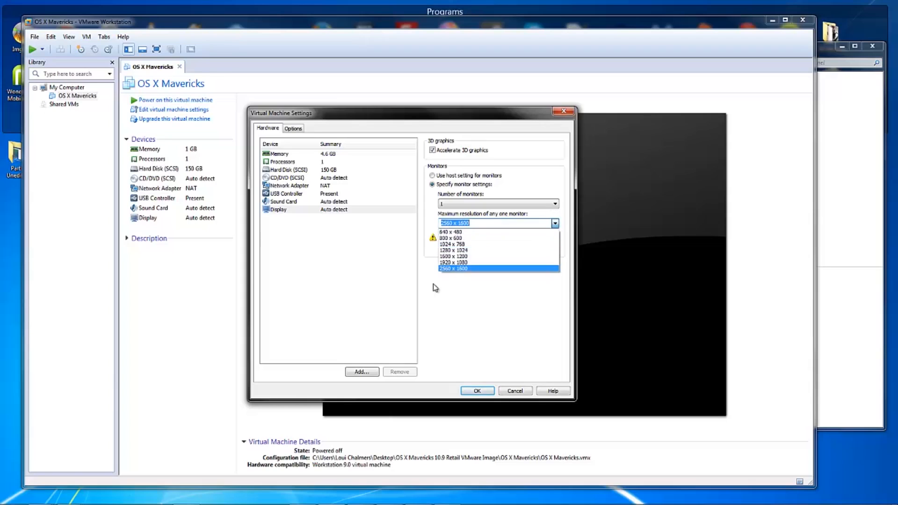
pyautogui.click(452, 264)
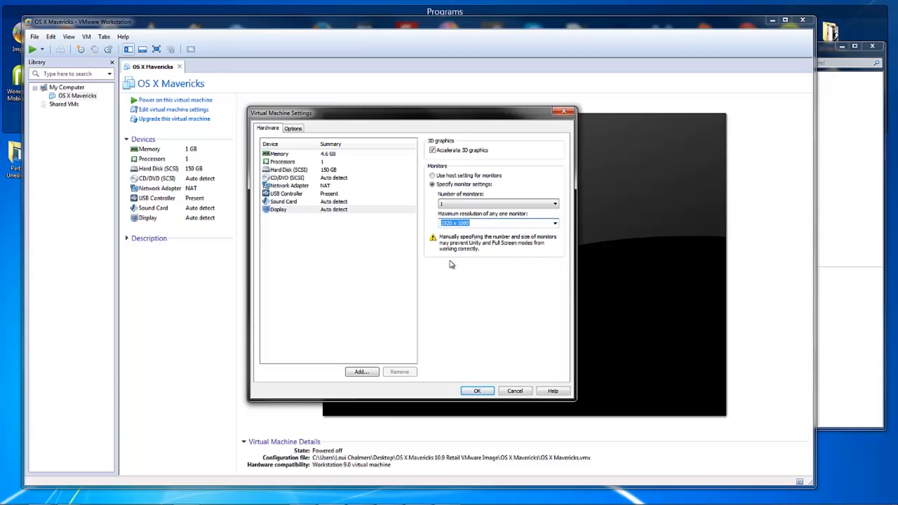
pyautogui.click(318, 187)
pyautogui.click(289, 154)
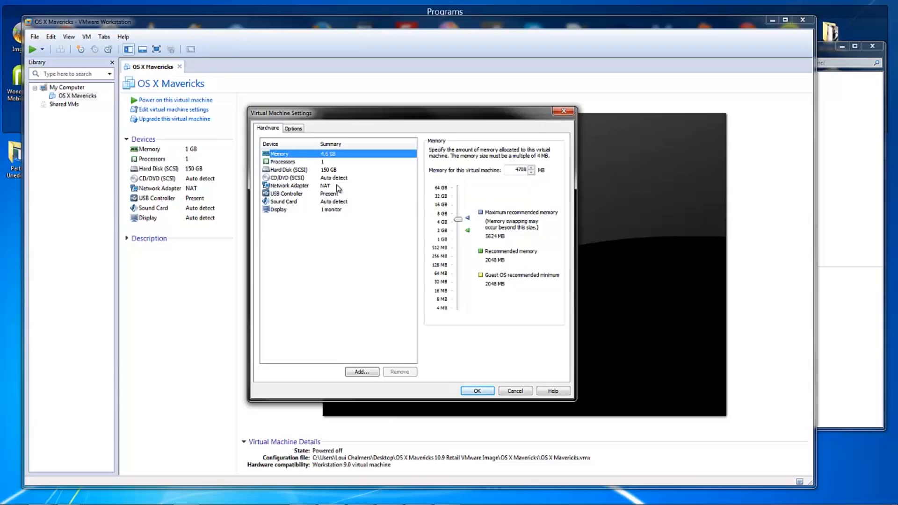
pyautogui.click(478, 391)
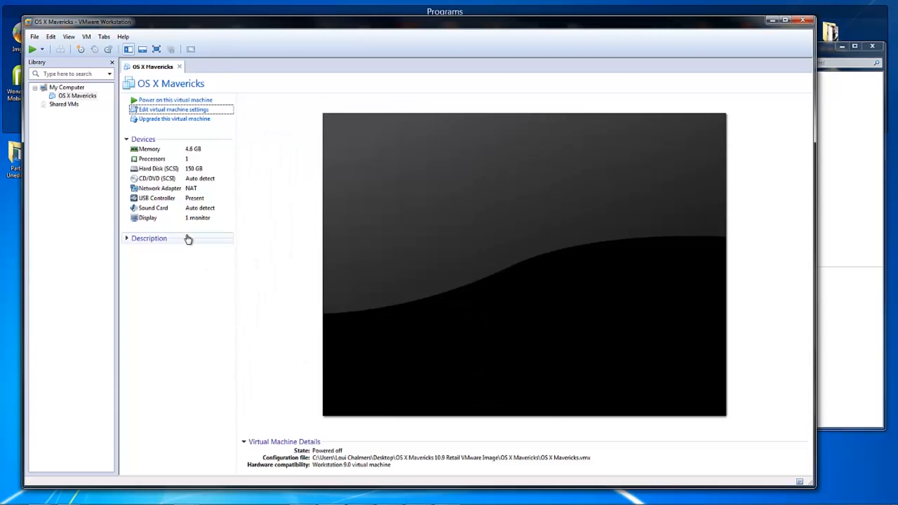
# Power on the OS X Mavericks virtual machine and answer that it was copied
pyautogui.click(151, 100)
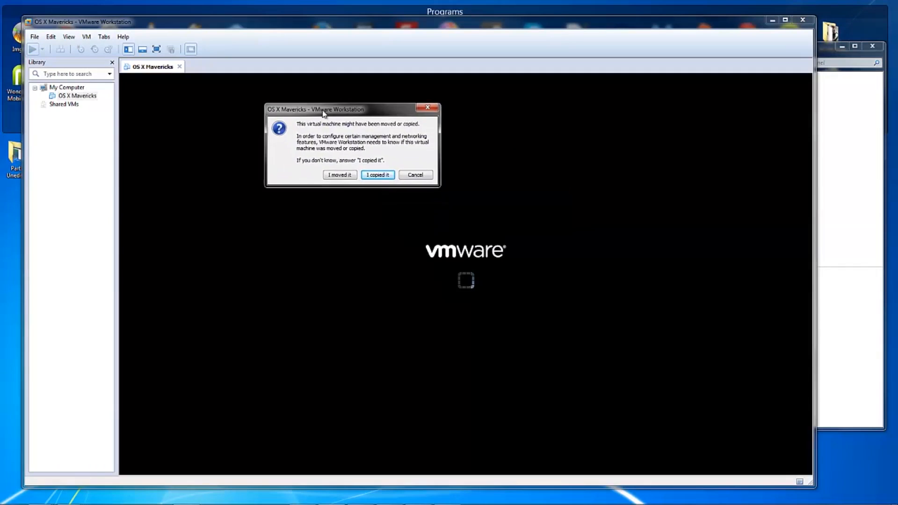
pyautogui.click(376, 173)
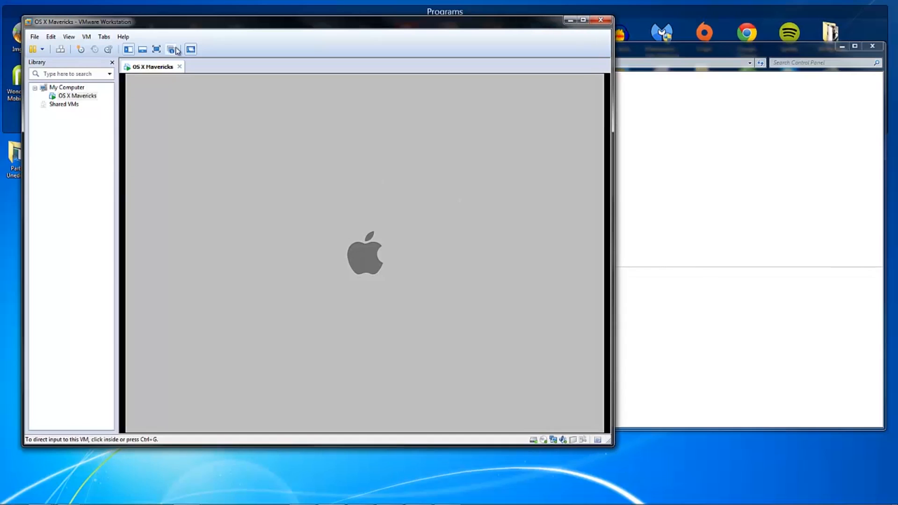
# Enlarge the VMware Workstation window and show the OS X Mavericks virtual machine in full screen
pyautogui.click(157, 49)
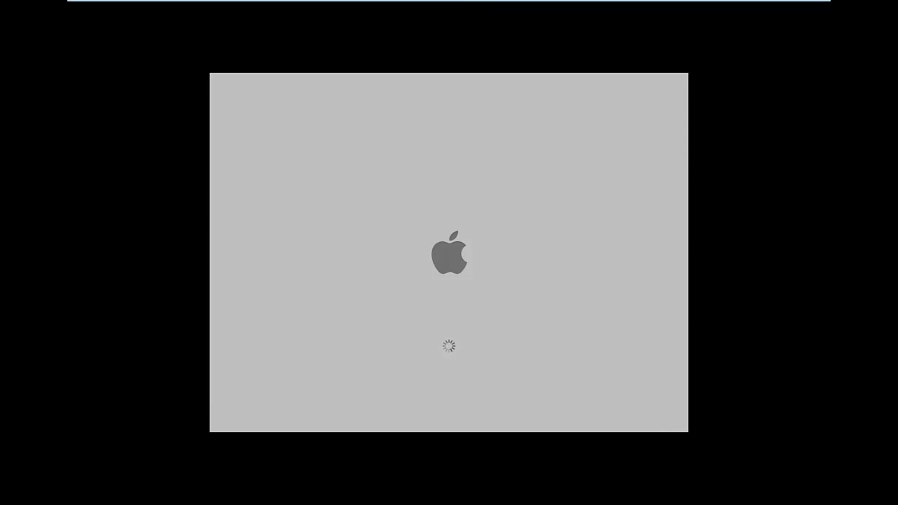
pyautogui.moveTo(313, 5)
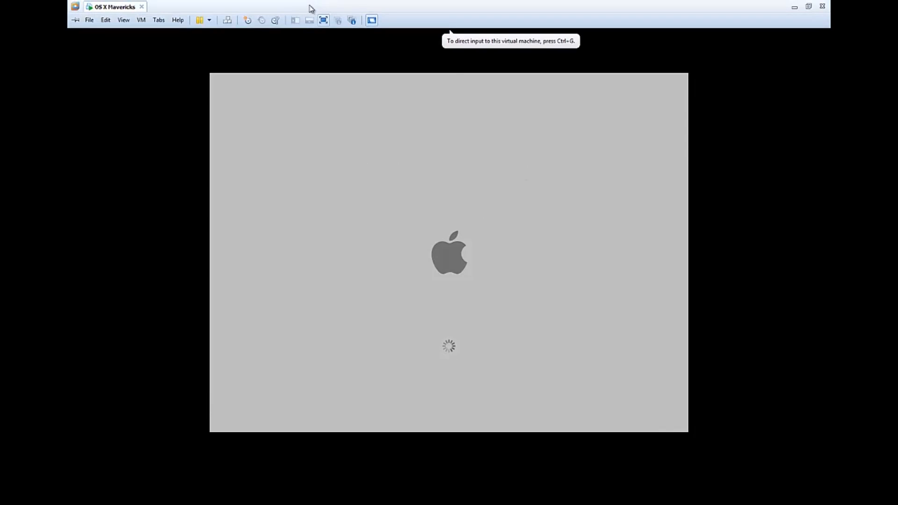
pyautogui.click(323, 23)
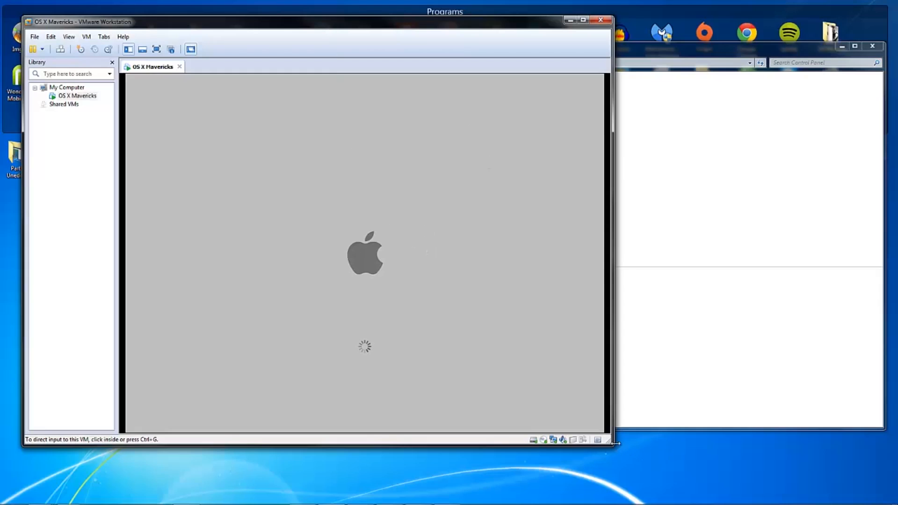
pyautogui.moveTo(644, 442); pyautogui.dragTo(785, 463)
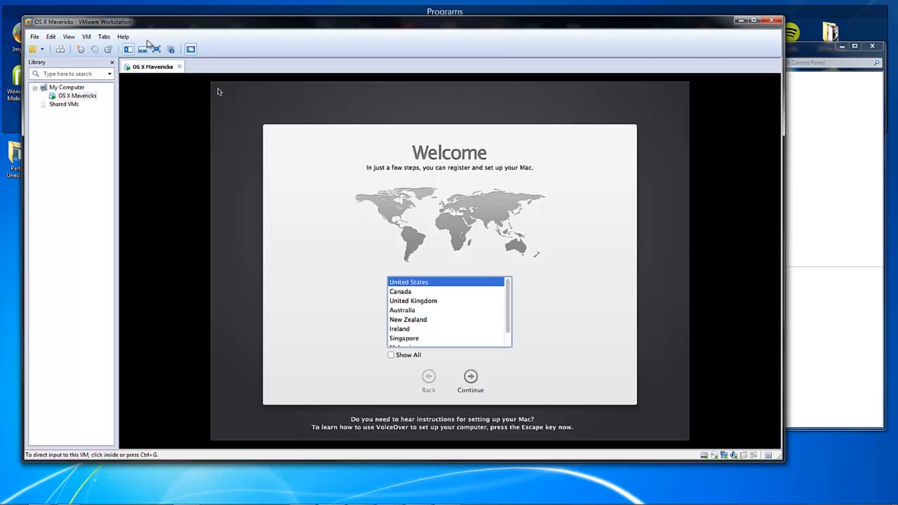
pyautogui.click(157, 50)
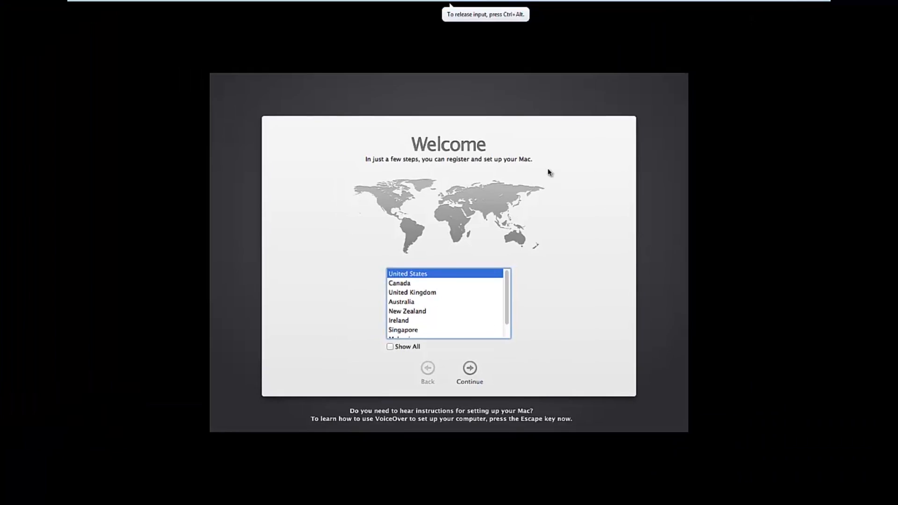
# Choose United Kingdom as the country on the Mac's Welcome page and continue to the keyboard selection
pyautogui.click(427, 295)
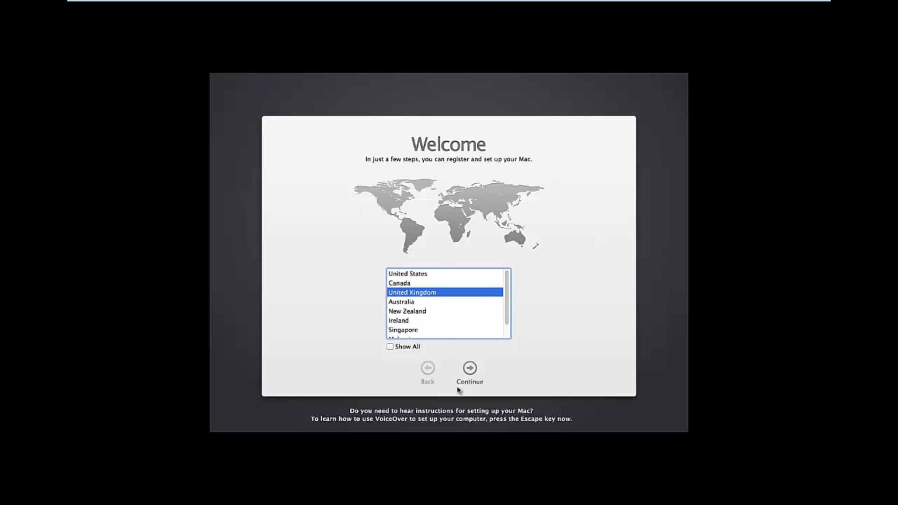
pyautogui.click(470, 369)
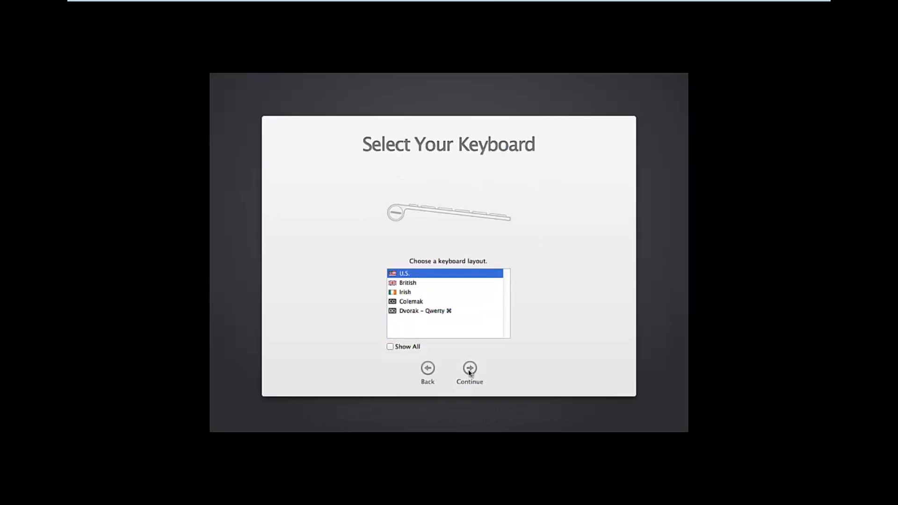